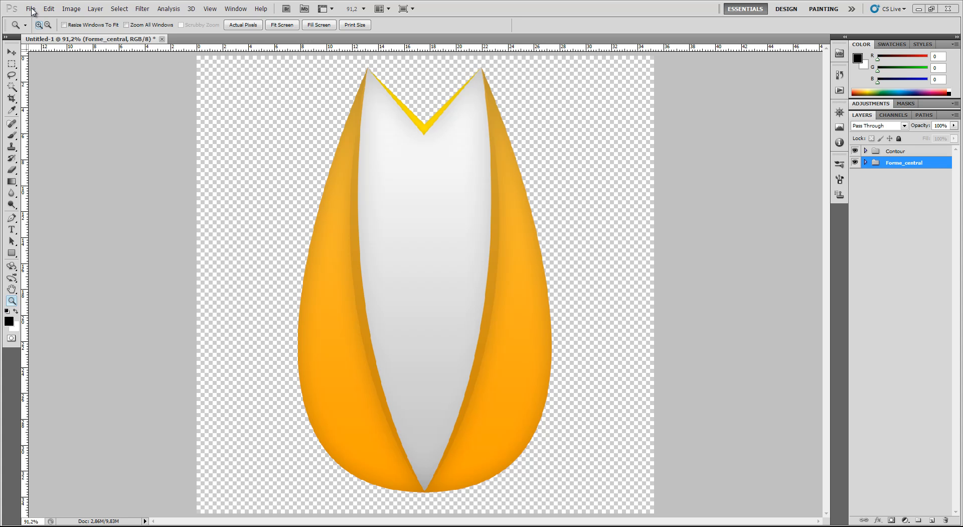
Step: Create a new 5000 by 5000 pixel RGB document with transparent background contents
{"action": "left_click", "coordinate": [31, 9]}
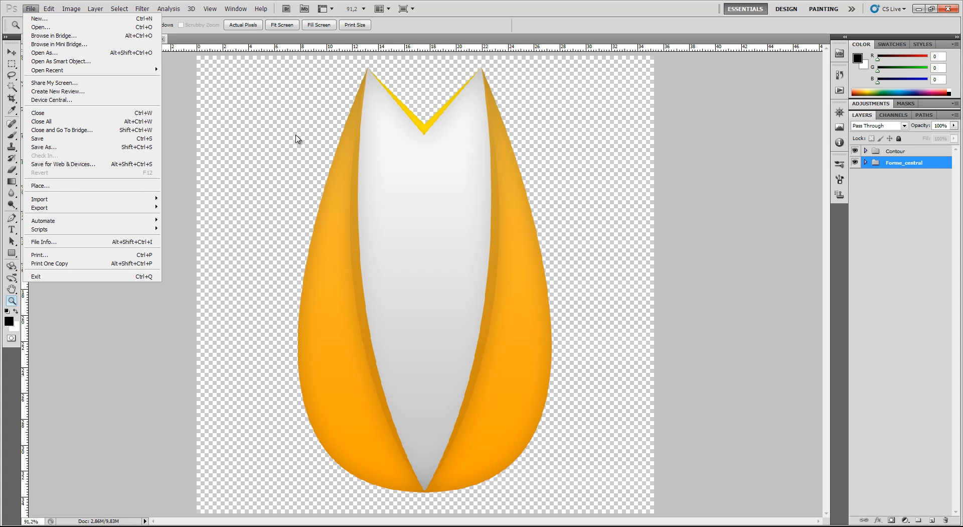
{"action": "key", "text": "ctrl+n"}
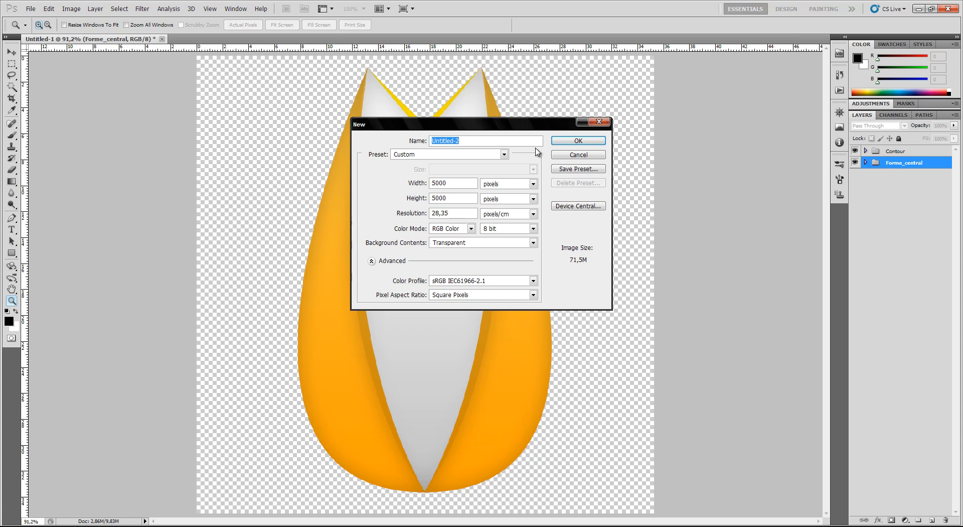
{"action": "left_click", "coordinate": [582, 141]}
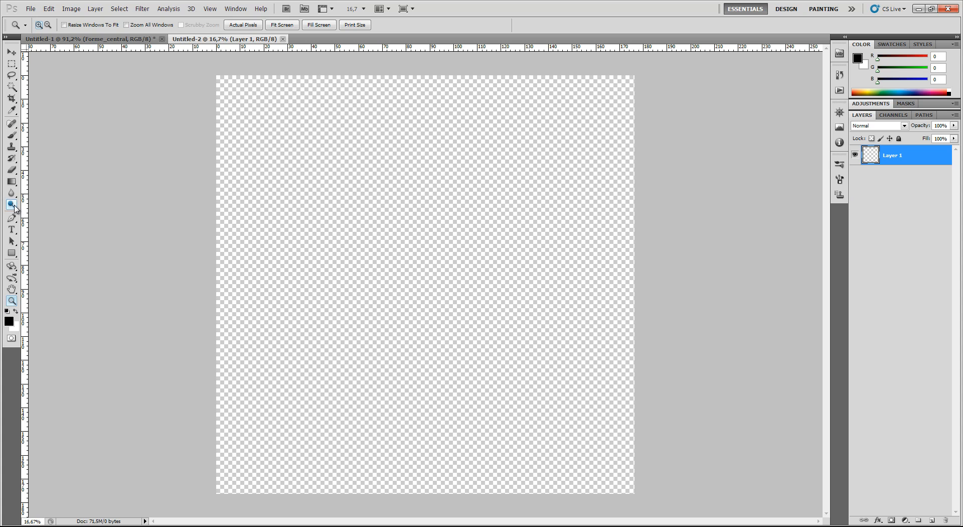
Step: Sketch the outer curve of the crescent with the Pen tool, running from the upper tip down to the lower tip and bulging outward
{"action": "right_click", "coordinate": [351, 191]}
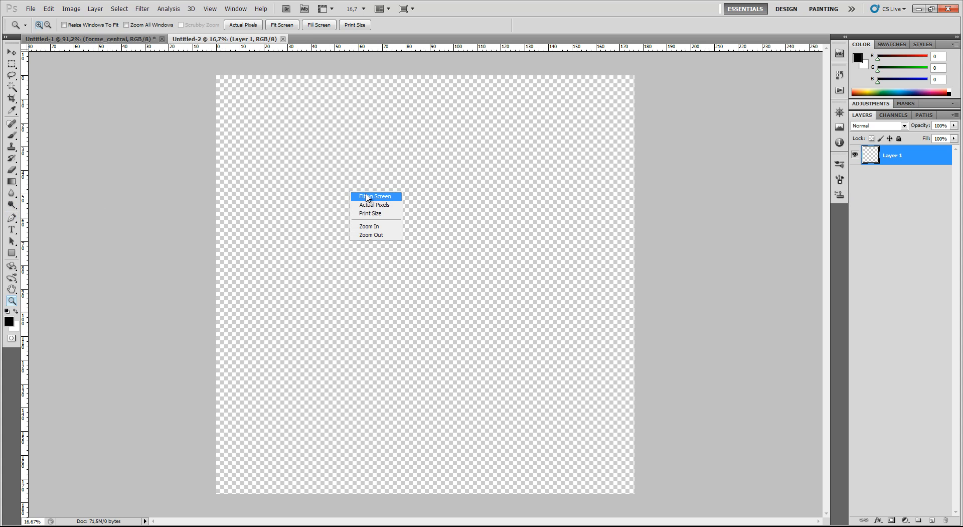
{"action": "left_click", "coordinate": [366, 195]}
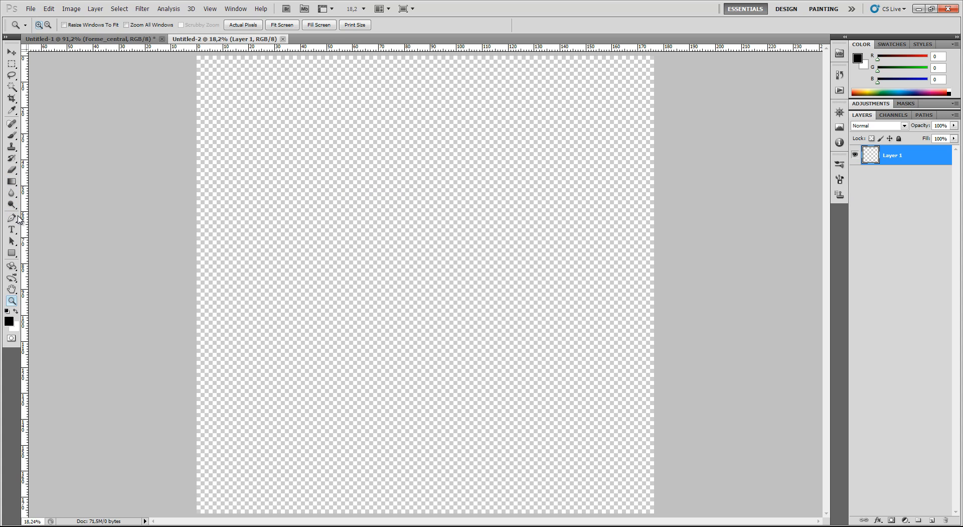
{"action": "left_click", "coordinate": [15, 217]}
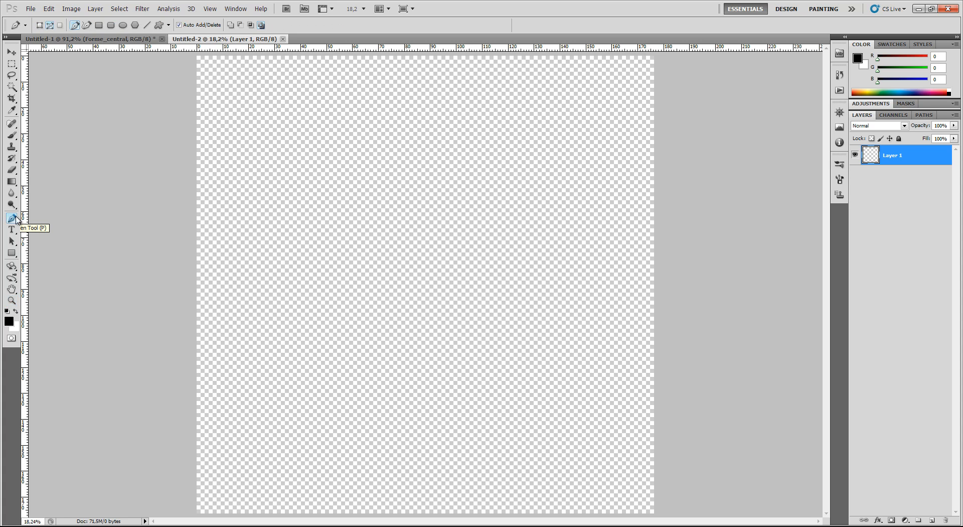
{"action": "left_click", "coordinate": [322, 155]}
{"action": "left_click", "coordinate": [362, 382]}
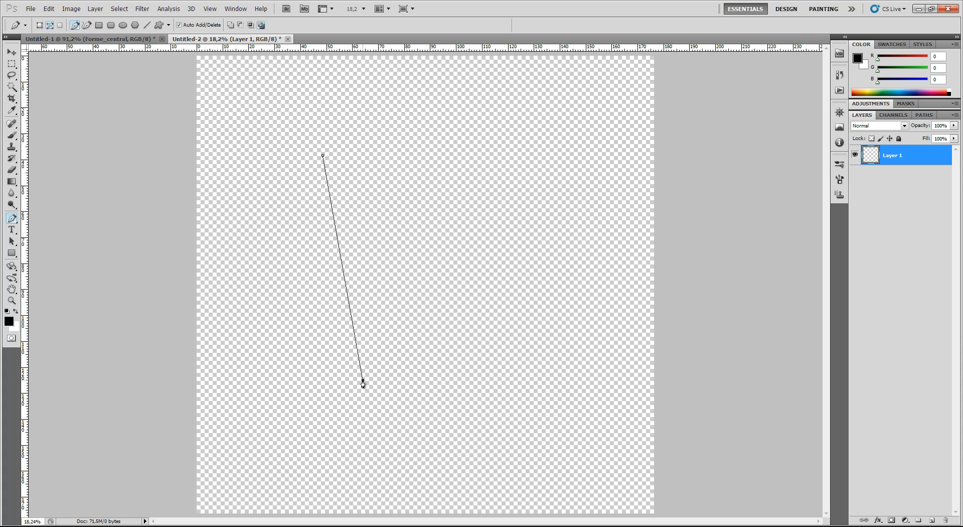
{"action": "left_click_drag", "start_coordinate": [363, 384], "coordinate": [504, 382]}
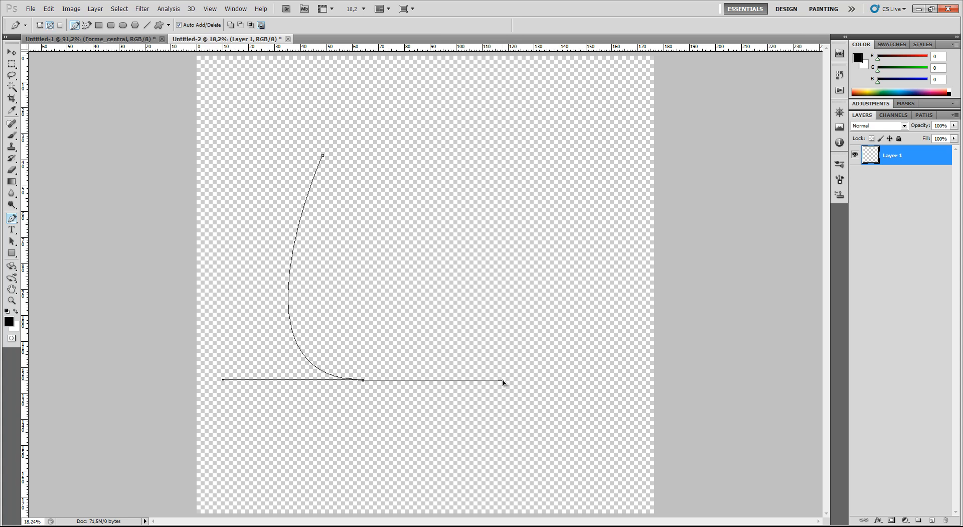
{"action": "left_click_drag", "start_coordinate": [504, 382], "coordinate": [501, 399]}
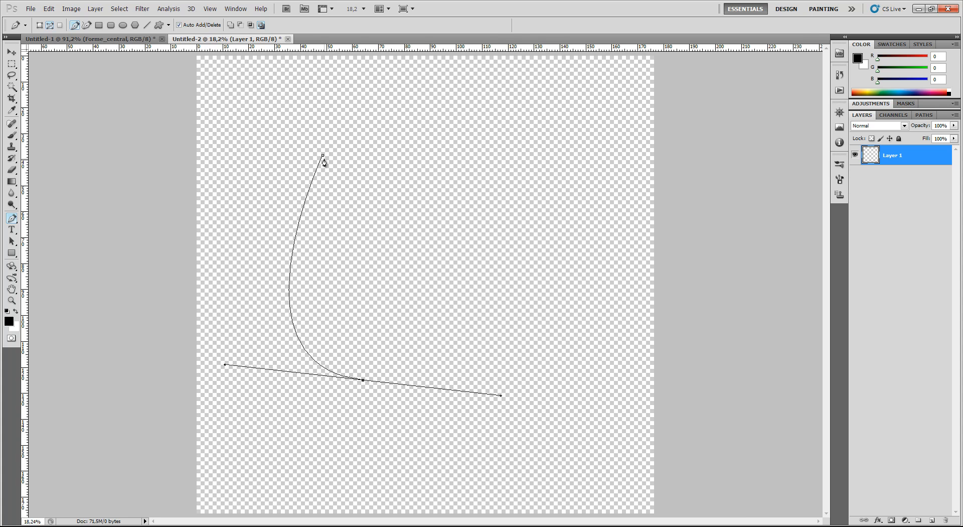
{"action": "left_click", "coordinate": [323, 156]}
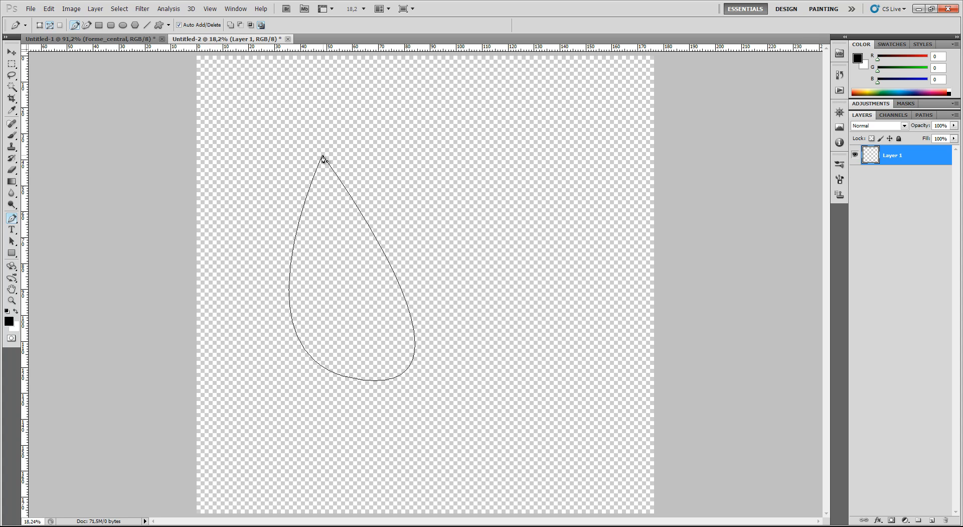
{"action": "key", "text": "ctrl+z"}
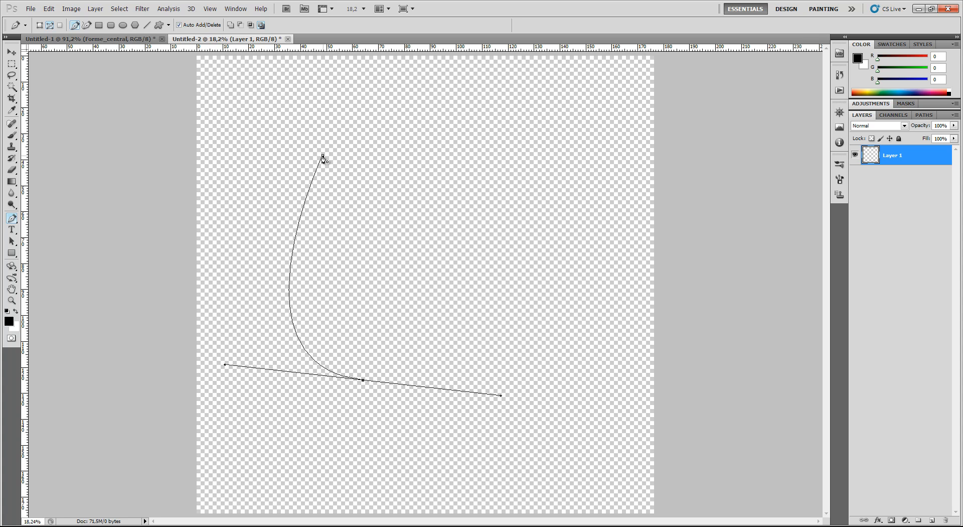
{"action": "left_click", "coordinate": [323, 157]}
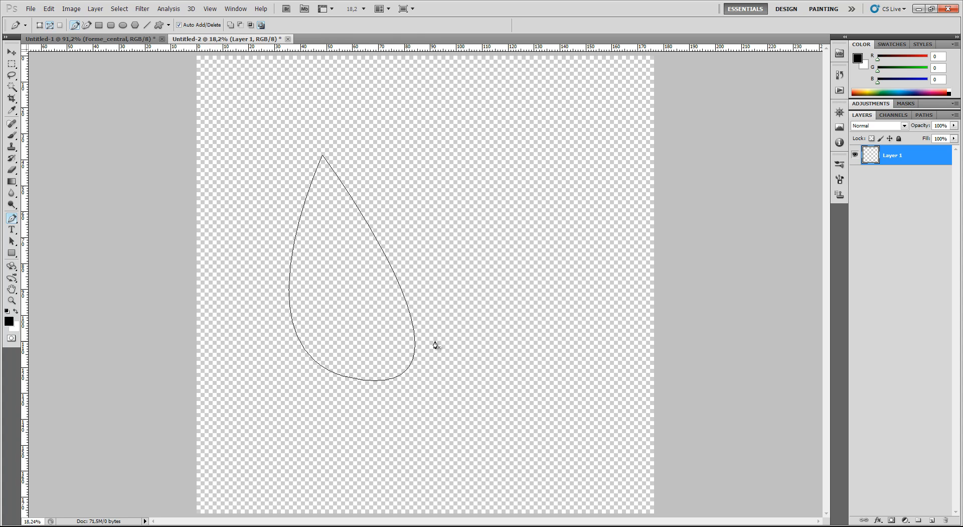
{"action": "key", "text": "ctrl+z"}
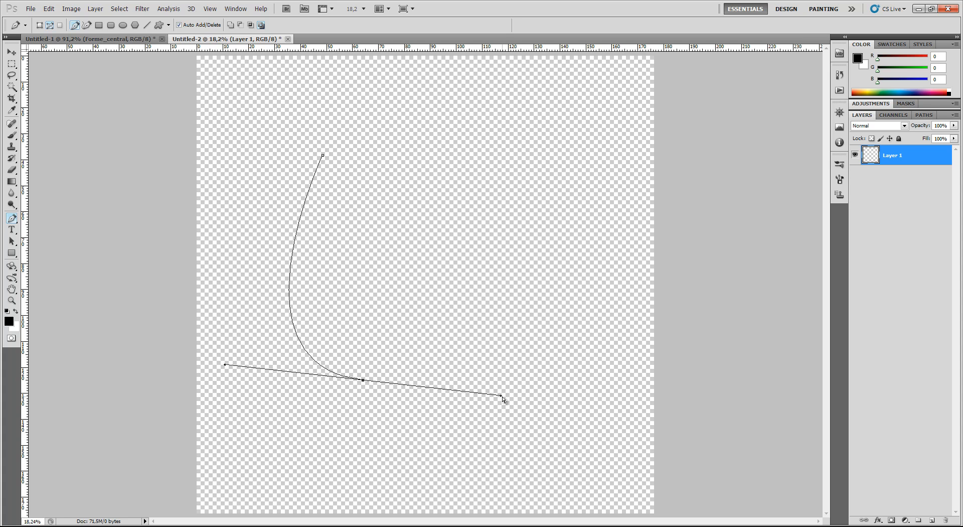
Step: Remove the lower anchor's outgoing handle, refine the outer curve, and close the path with a curved inner edge to form a crescent
{"action": "left_click_drag", "start_coordinate": [503, 398], "coordinate": [365, 383]}
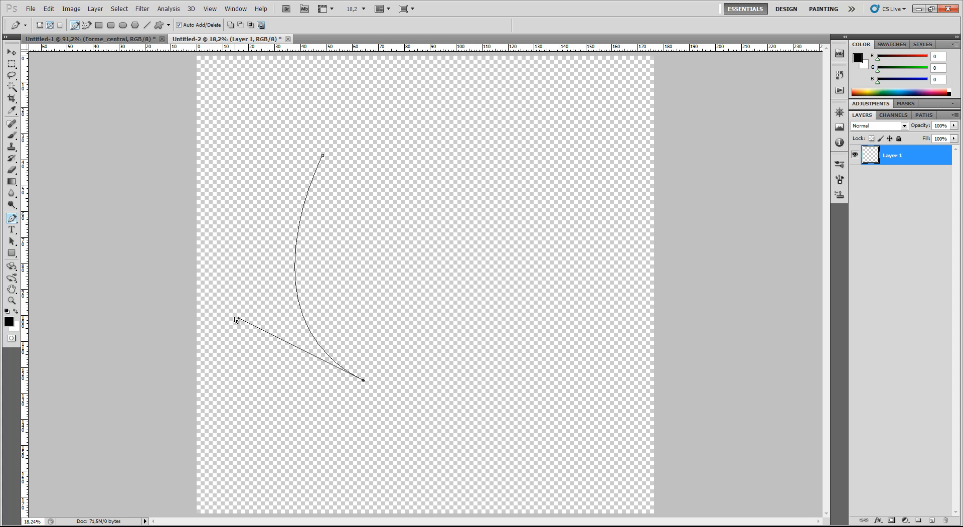
{"action": "left_click_drag", "start_coordinate": [238, 320], "coordinate": [229, 360]}
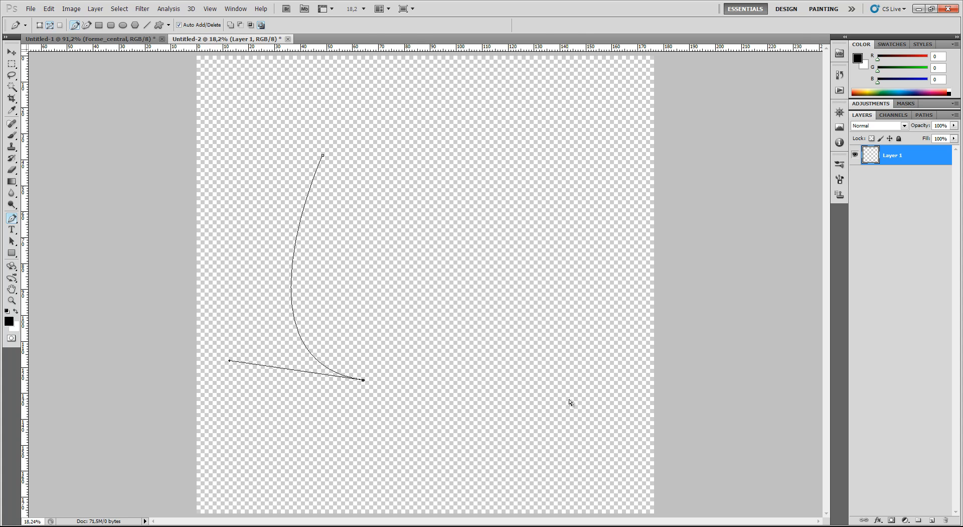
{"action": "left_click", "coordinate": [323, 156]}
{"action": "key", "text": "ctrl+z"}
{"action": "left_click_drag", "start_coordinate": [322, 155], "coordinate": [353, 6]}
{"action": "key", "text": "Escape"}
Step: Fill the closed crescent path with black in Normal mode at 100% opacity
{"action": "right_click", "coordinate": [305, 296]}
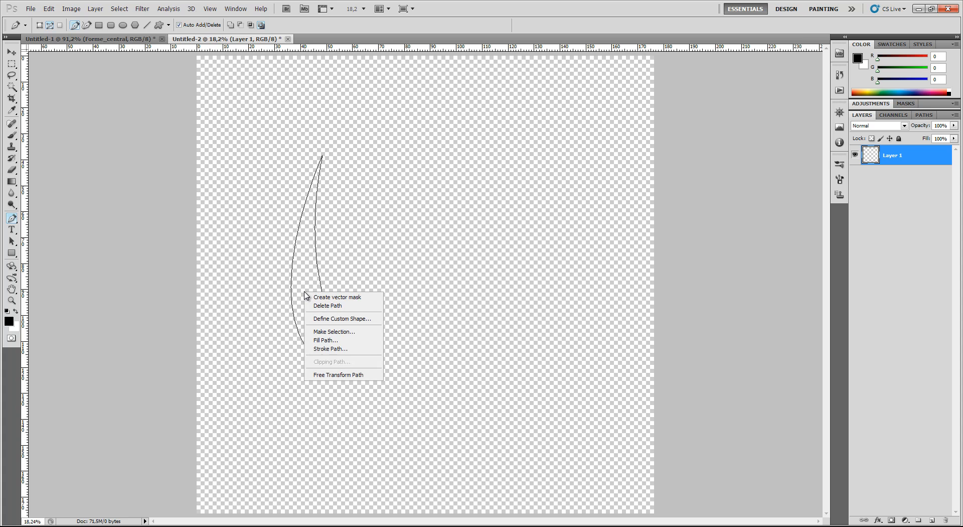
{"action": "left_click", "coordinate": [353, 341]}
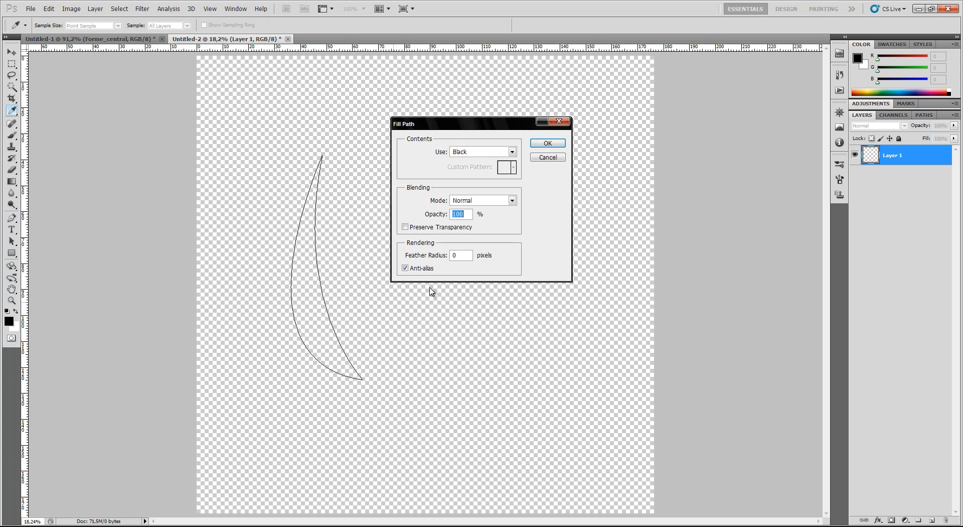
{"action": "left_click", "coordinate": [492, 152]}
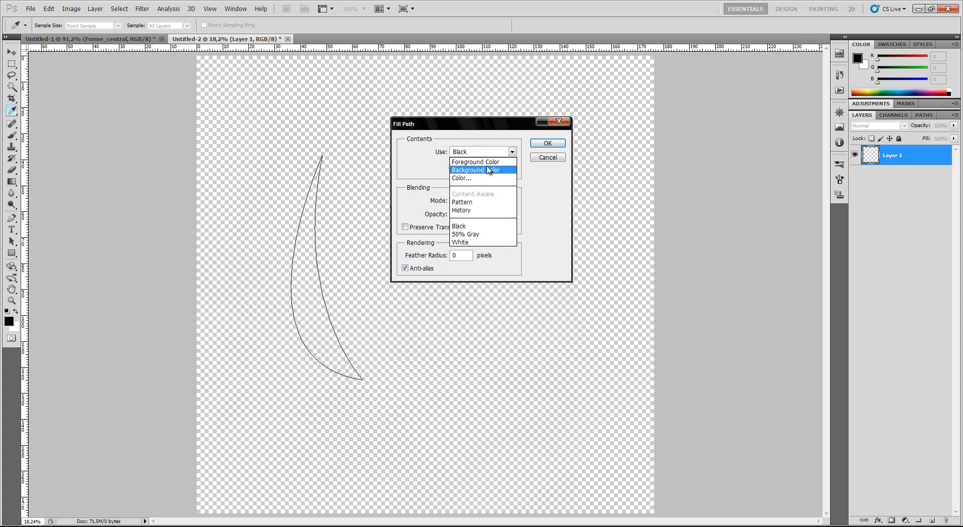
{"action": "left_click", "coordinate": [471, 178]}
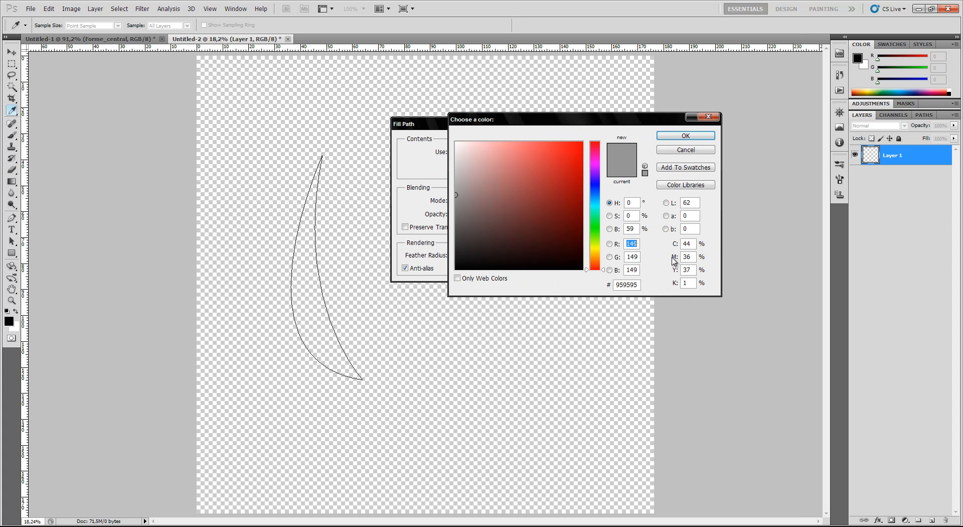
{"action": "left_click", "coordinate": [686, 150]}
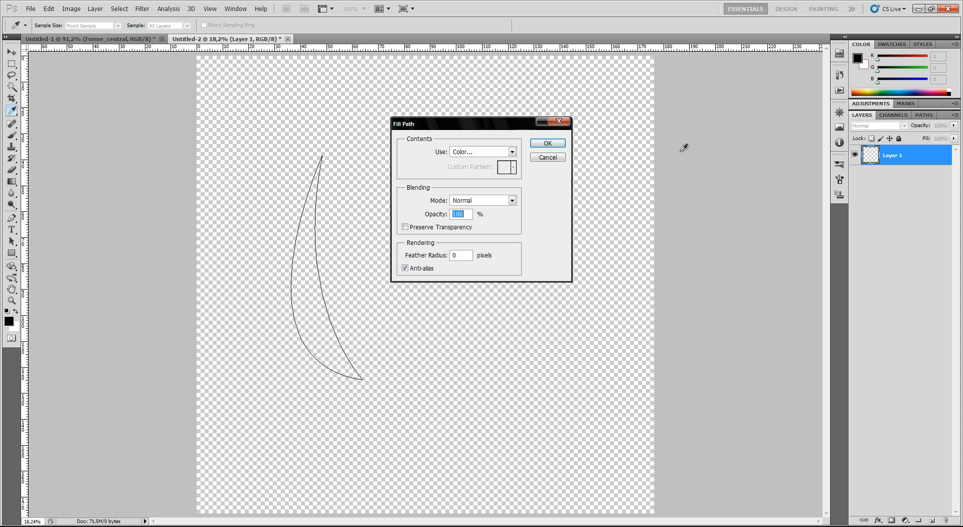
{"action": "left_click", "coordinate": [481, 152]}
{"action": "left_click", "coordinate": [480, 225]}
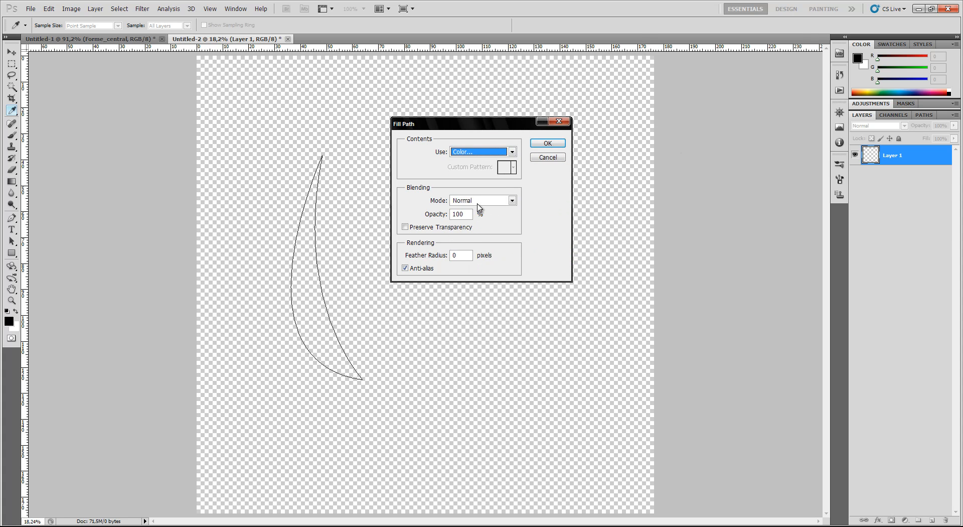
{"action": "left_click", "coordinate": [482, 152]}
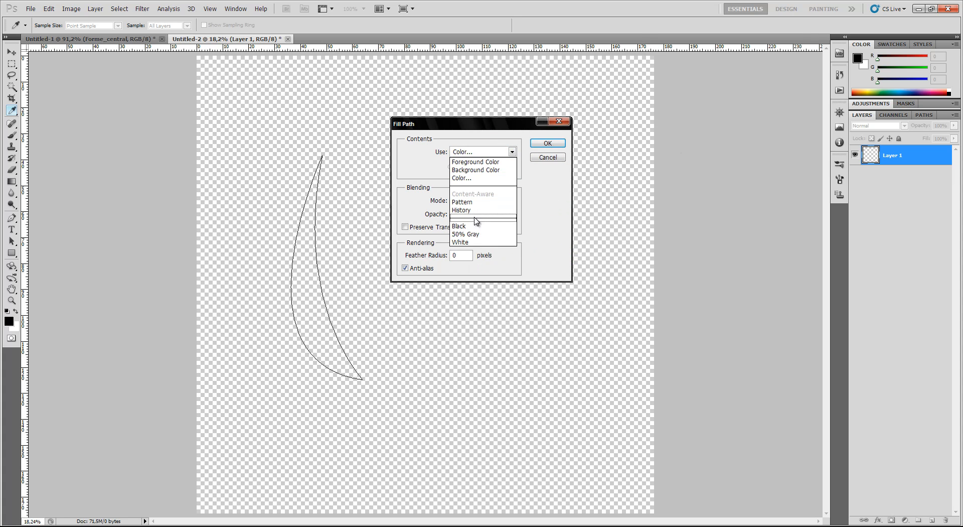
{"action": "left_click", "coordinate": [481, 221]}
{"action": "left_click", "coordinate": [542, 144]}
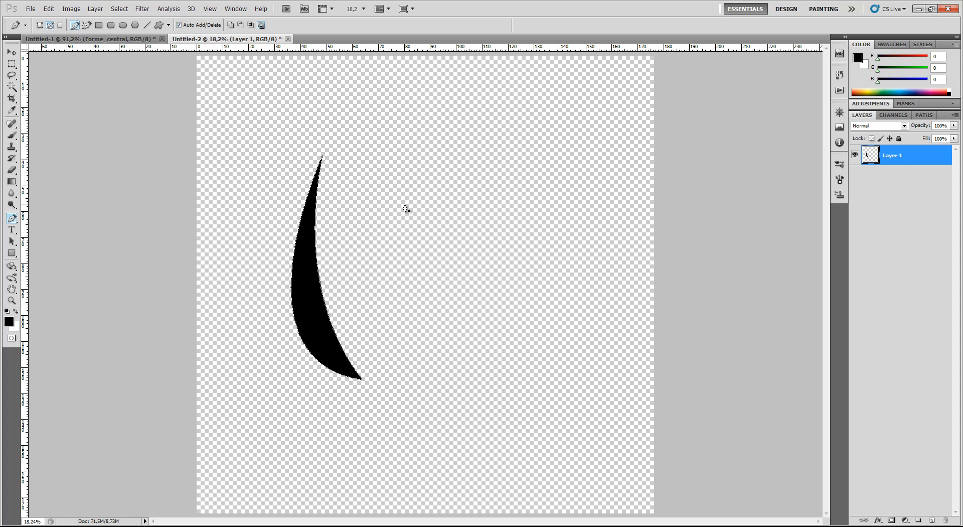
Step: Undo the black fill and bring back the closed crescent path
{"action": "key", "text": "ctrl+d"}
{"action": "key", "text": "ctrl+alt+z"}
{"action": "key", "text": "ctrl+alt+z"}
{"action": "key", "text": "ctrl+alt+z"}
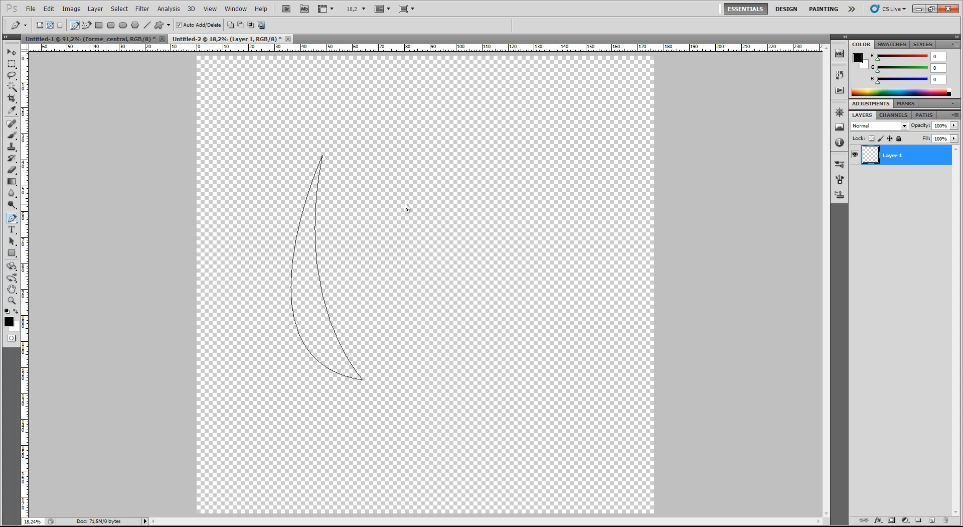
{"action": "key", "text": "ctrl+z"}
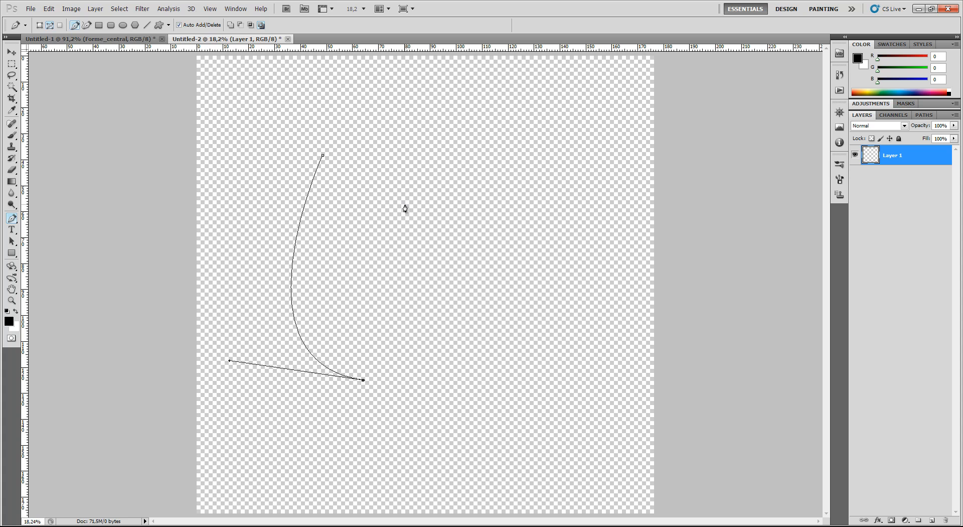
{"action": "left_click", "coordinate": [50, 9]}
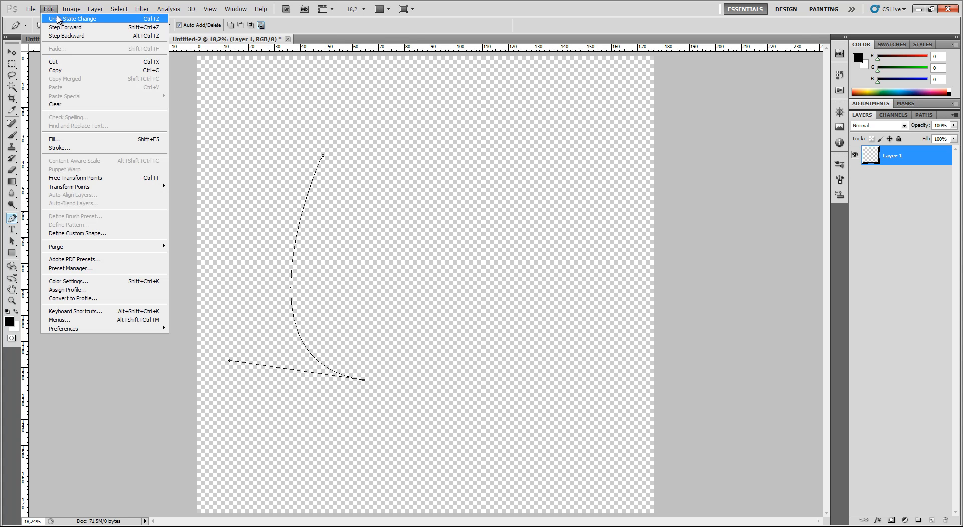
{"action": "left_click", "coordinate": [57, 28]}
{"action": "left_click", "coordinate": [53, 10]}
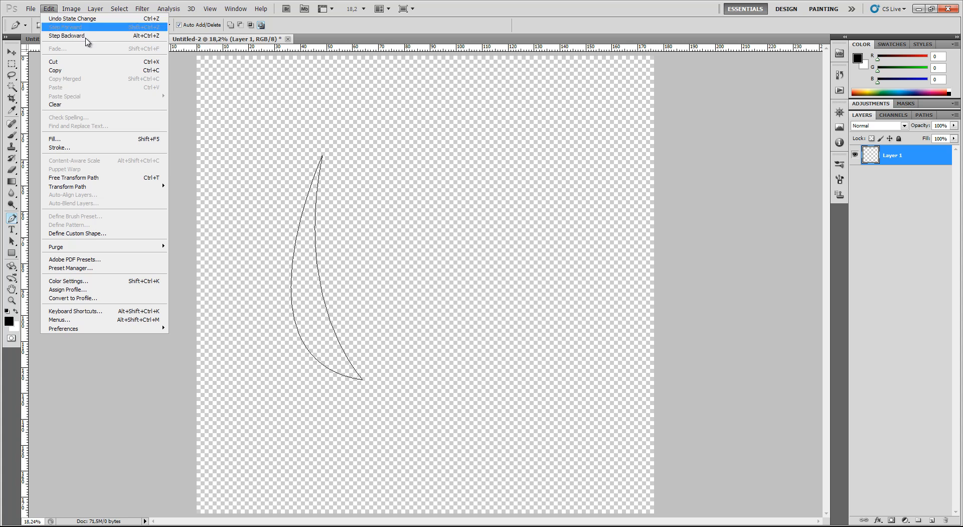
{"action": "right_click", "coordinate": [306, 267]}
{"action": "left_click", "coordinate": [322, 314]}
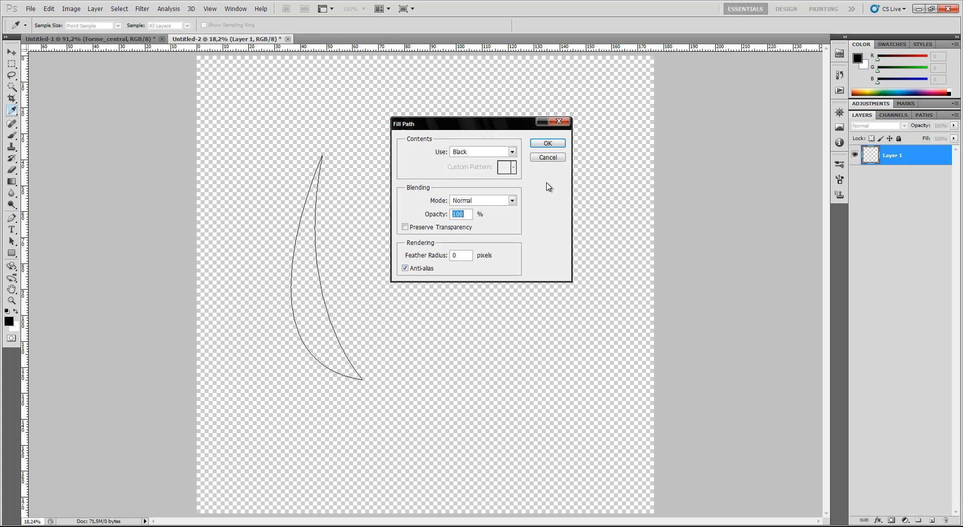
{"action": "left_click", "coordinate": [551, 145]}
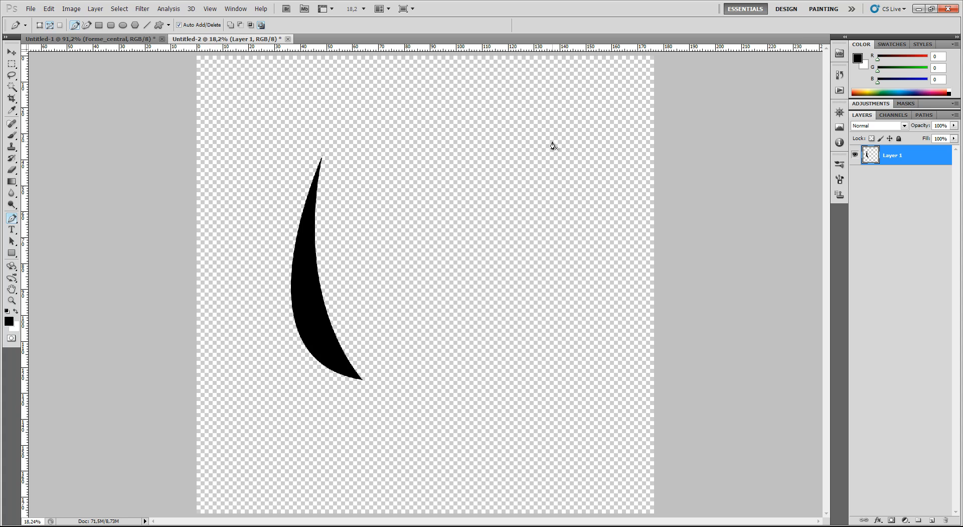
{"action": "key", "text": "ctrl+z"}
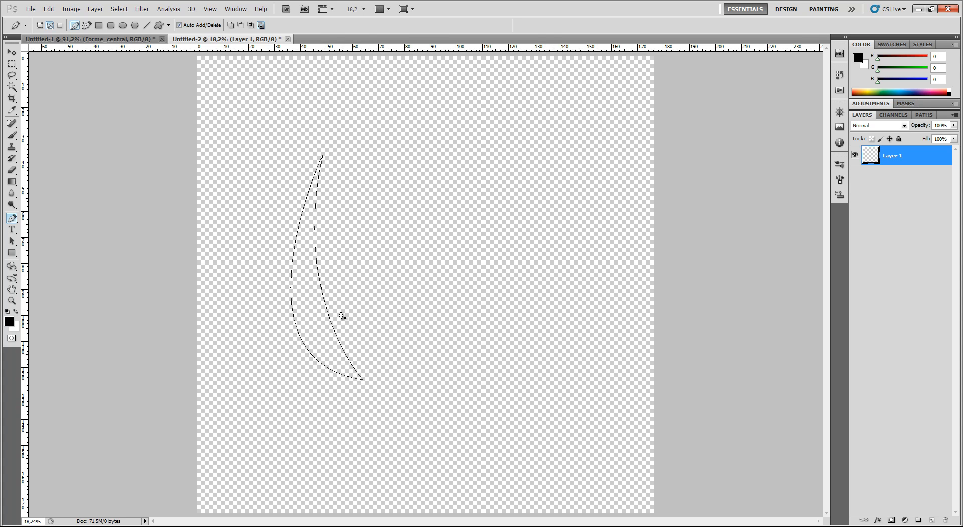
Step: Fill the crescent path with black on Layer 1 and dismiss the path outline
{"action": "right_click", "coordinate": [316, 319]}
{"action": "left_click", "coordinate": [387, 368]}
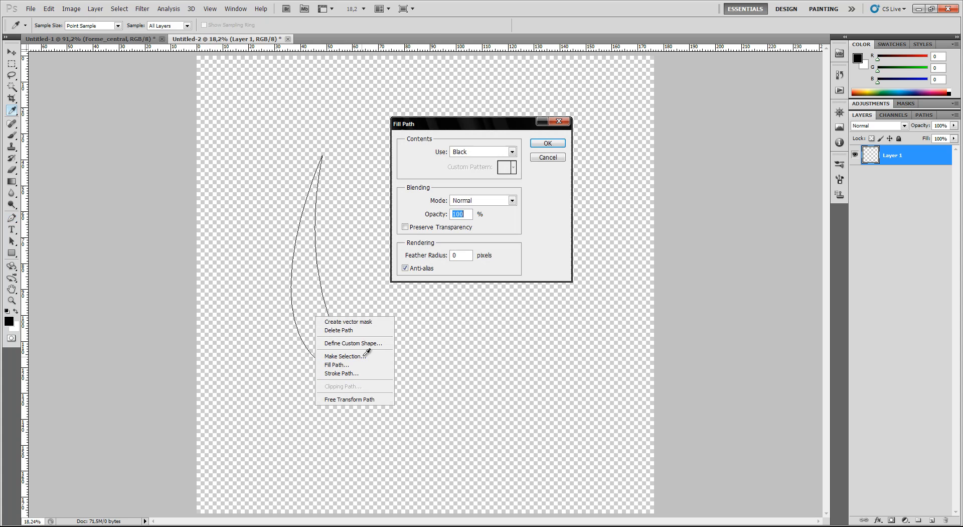
{"action": "left_click", "coordinate": [533, 144]}
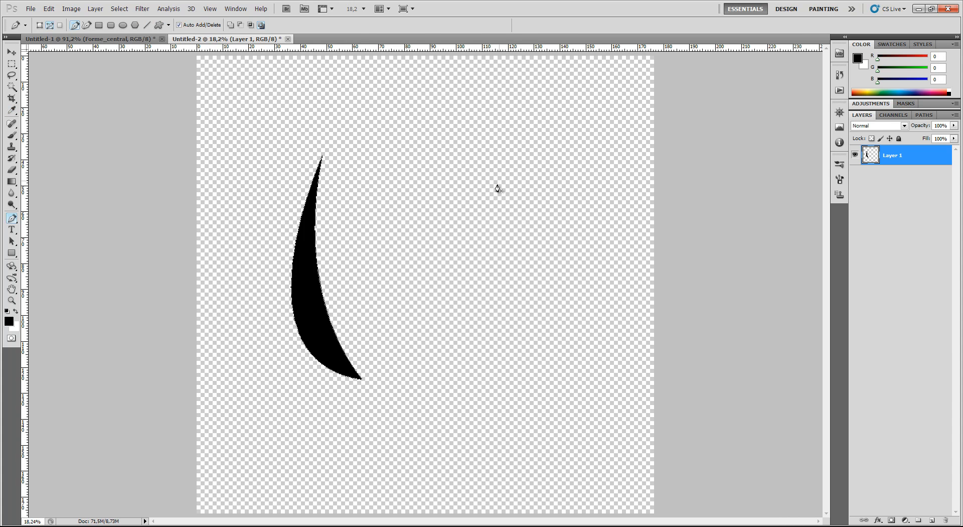
{"action": "key", "text": "Return"}
Step: On a new layer, draw a closed narrow crescent path between the black shape's two tips, along its inner edge
{"action": "left_click", "coordinate": [932, 520]}
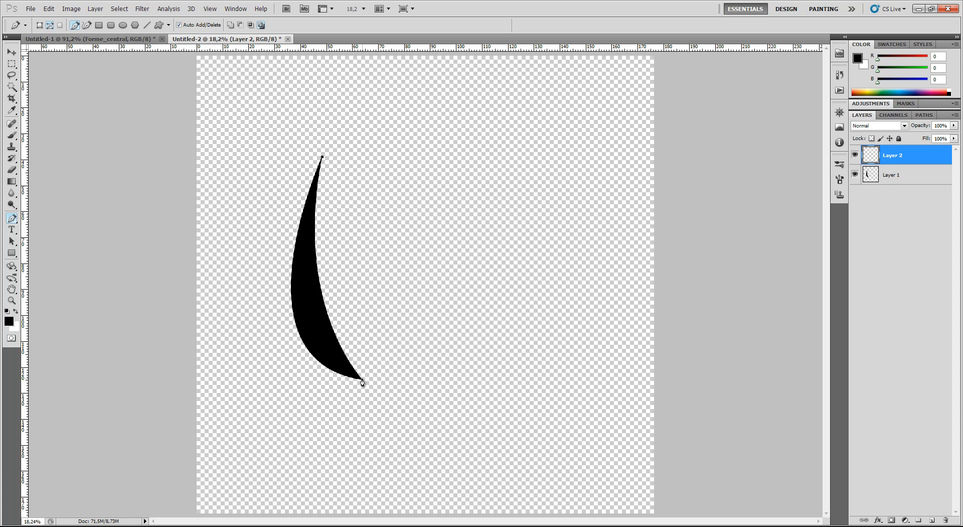
{"action": "left_click_drag", "start_coordinate": [362, 379], "coordinate": [444, 451]}
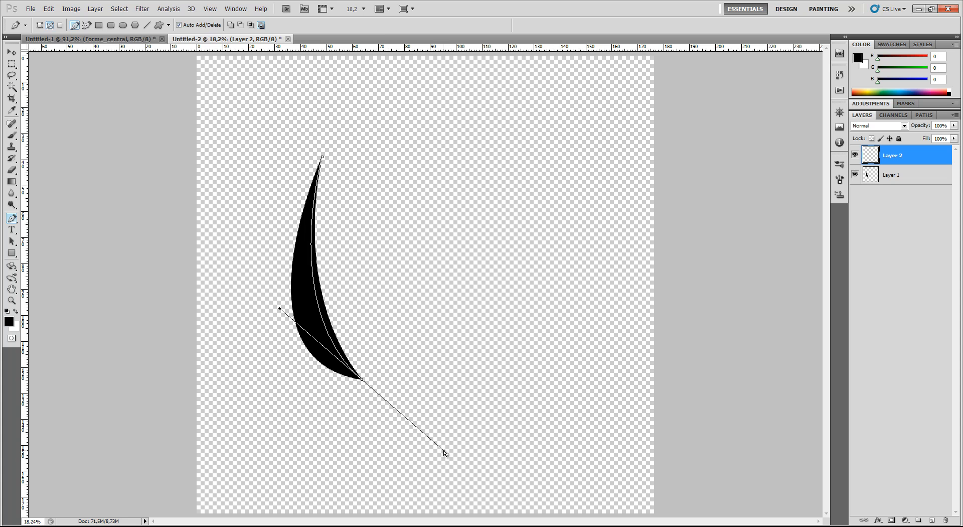
{"action": "left_click_drag", "start_coordinate": [445, 453], "coordinate": [362, 379]}
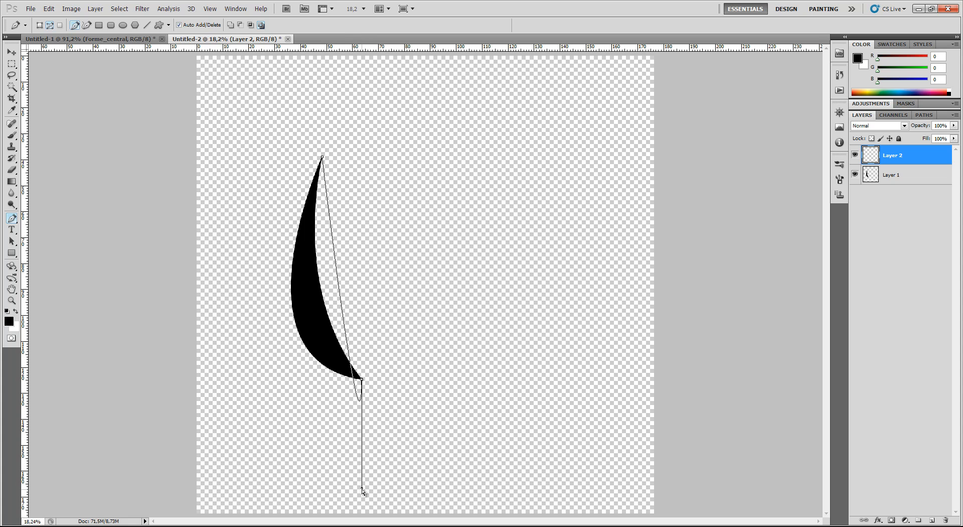
{"action": "left_click_drag", "start_coordinate": [362, 489], "coordinate": [279, 328]}
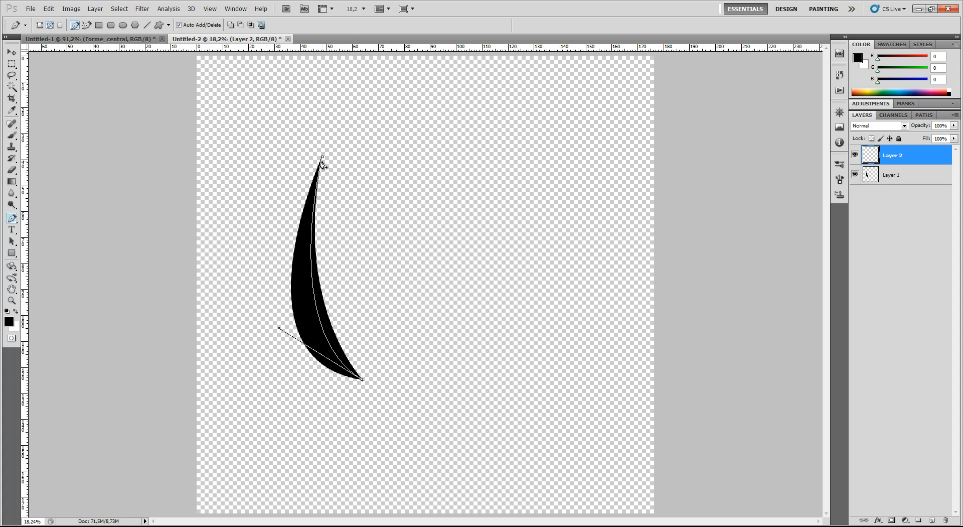
{"action": "left_click", "coordinate": [322, 158]}
{"action": "left_click_drag", "start_coordinate": [322, 159], "coordinate": [347, 8]}
Step: Fill the narrow crescent path with black on Layer 2 and dismiss the path outline
{"action": "right_click", "coordinate": [316, 286]}
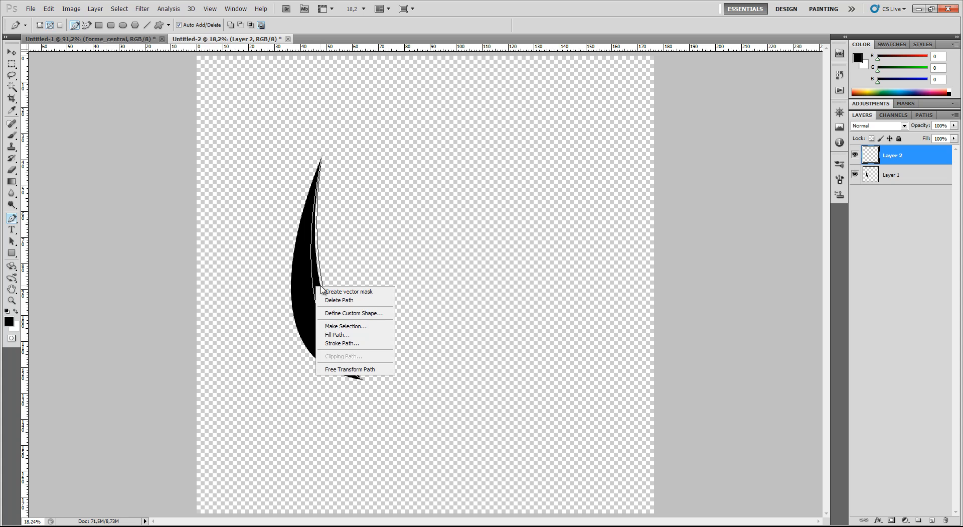
{"action": "left_click", "coordinate": [337, 335]}
{"action": "left_click", "coordinate": [540, 144]}
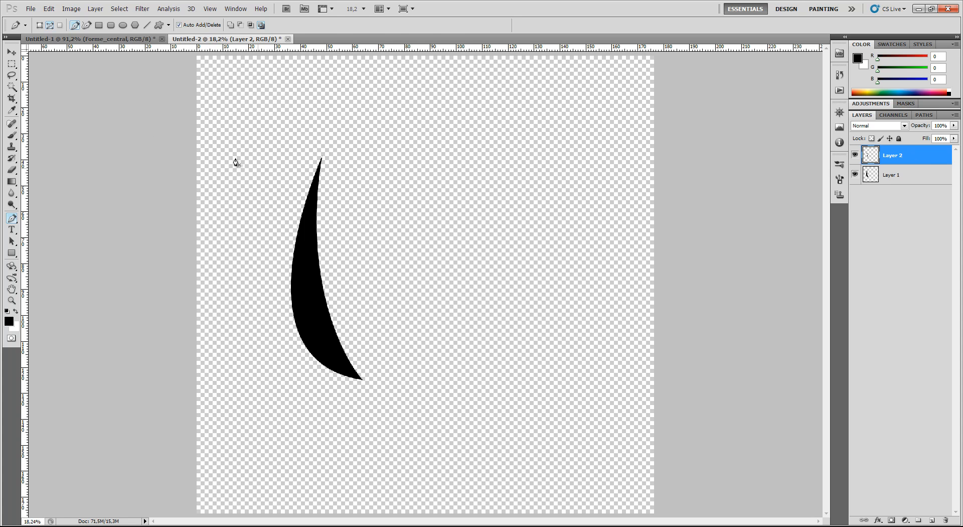
Step: Add a Gradient Overlay to Layer 2 using the dark orange preset gradient
{"action": "key", "text": "z"}
{"action": "right_click", "coordinate": [298, 222]}
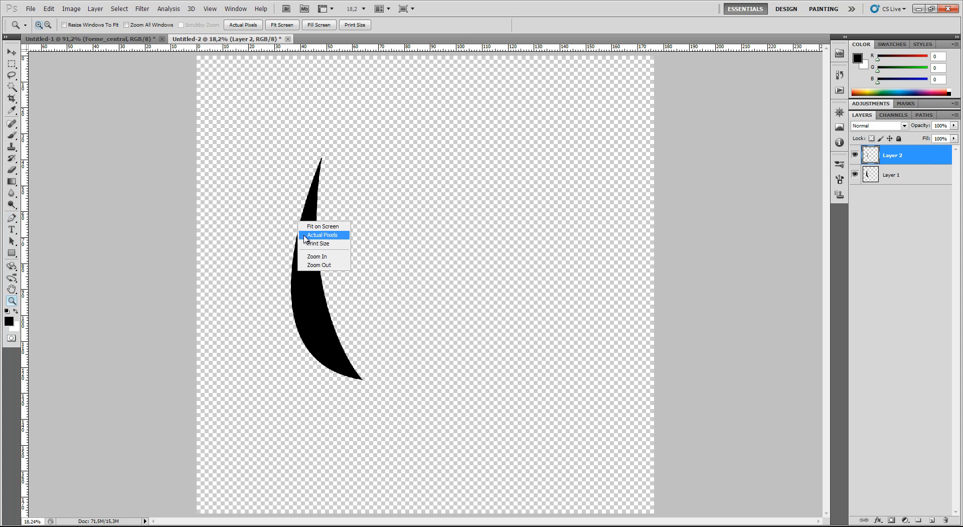
{"action": "left_click", "coordinate": [304, 238]}
{"action": "right_click", "coordinate": [325, 255]}
{"action": "left_click", "coordinate": [332, 260]}
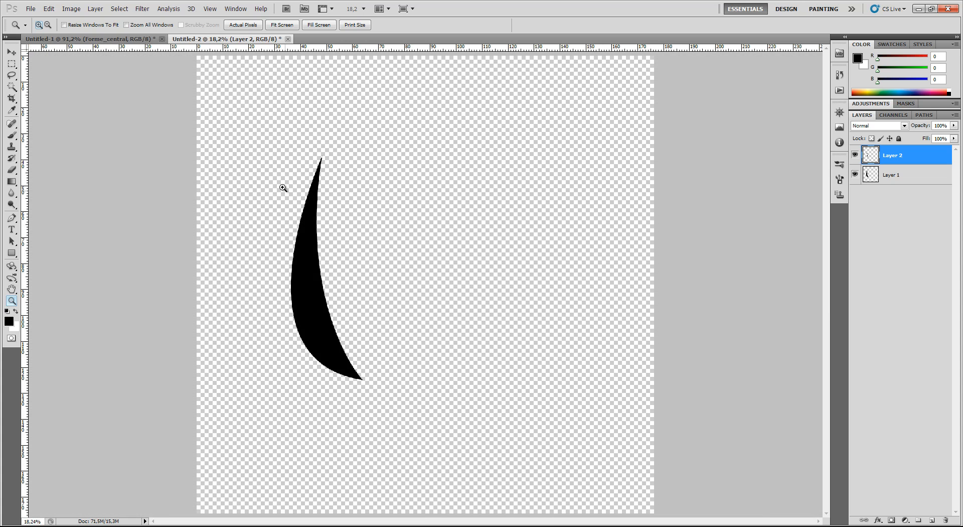
{"action": "left_click_drag", "start_coordinate": [264, 143], "coordinate": [394, 404]}
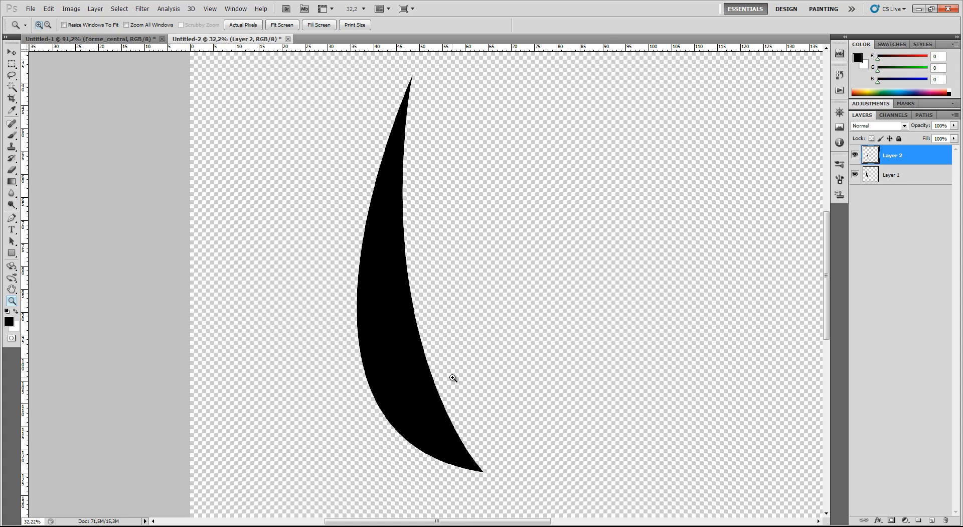
{"action": "double_click", "coordinate": [929, 159]}
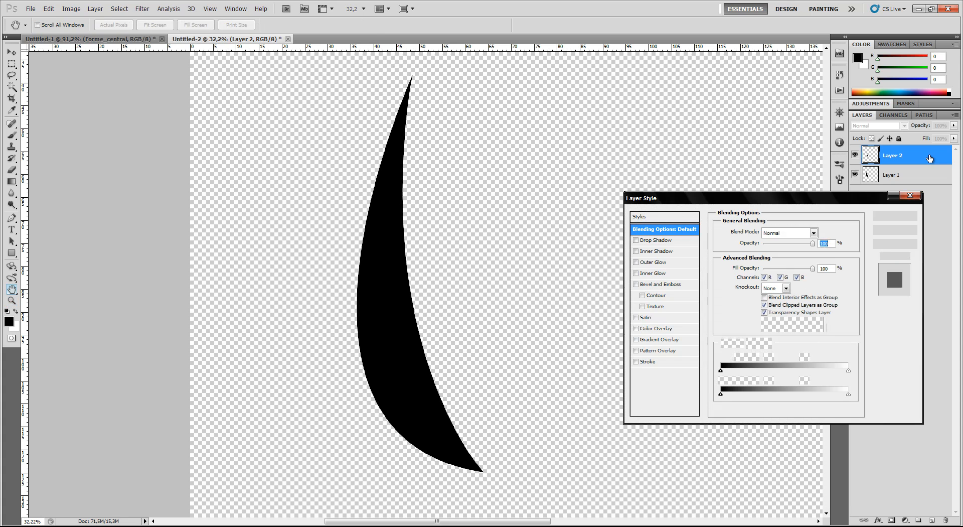
{"action": "left_click", "coordinate": [671, 339]}
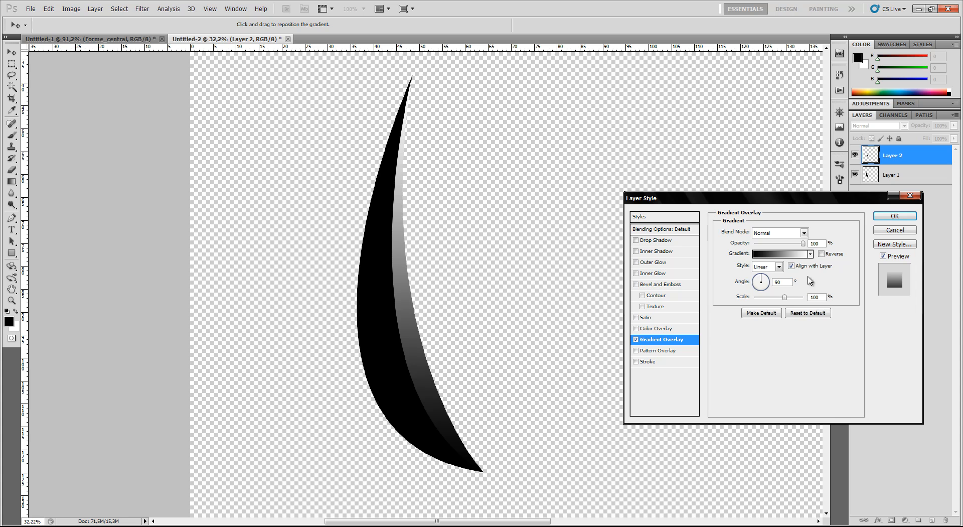
{"action": "left_click", "coordinate": [810, 254]}
{"action": "left_click", "coordinate": [733, 310]}
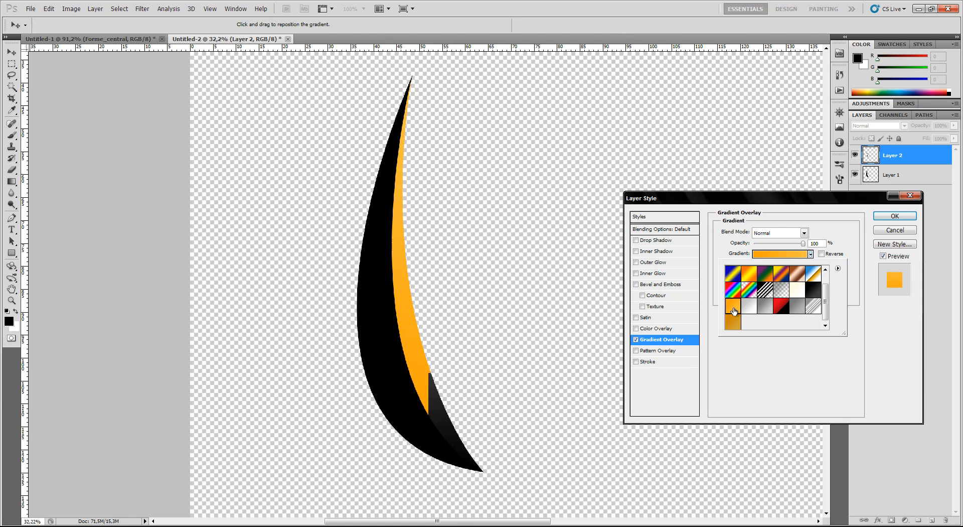
{"action": "left_click", "coordinate": [732, 322]}
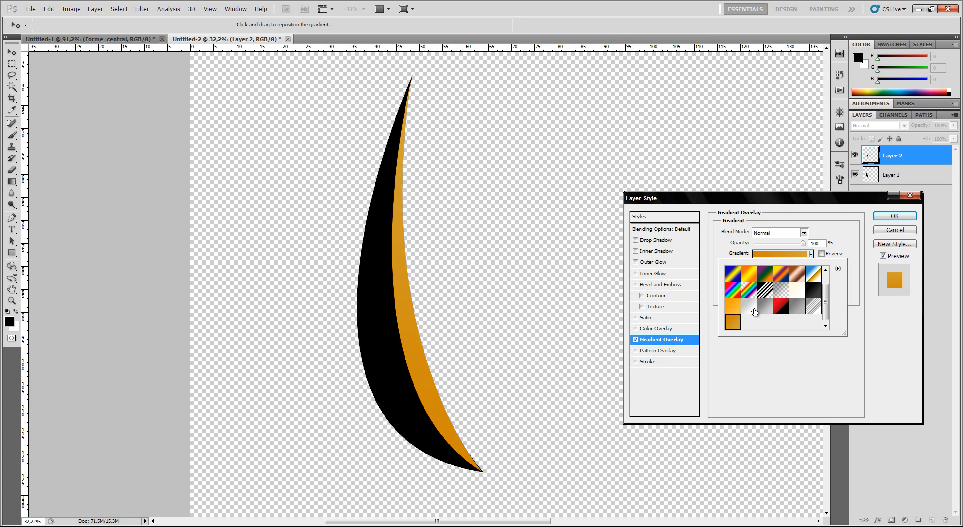
{"action": "left_click", "coordinate": [895, 216]}
Step: On Layer 1, draw a closed Pen path around the black sliver protruding beyond the orange strip at the lower tip
{"action": "key", "text": "z"}
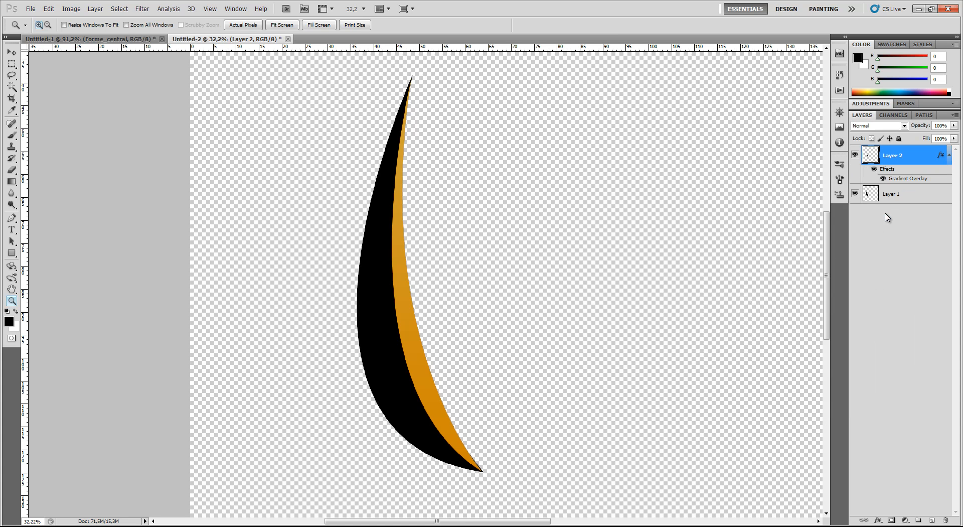
{"action": "left_click", "coordinate": [459, 431]}
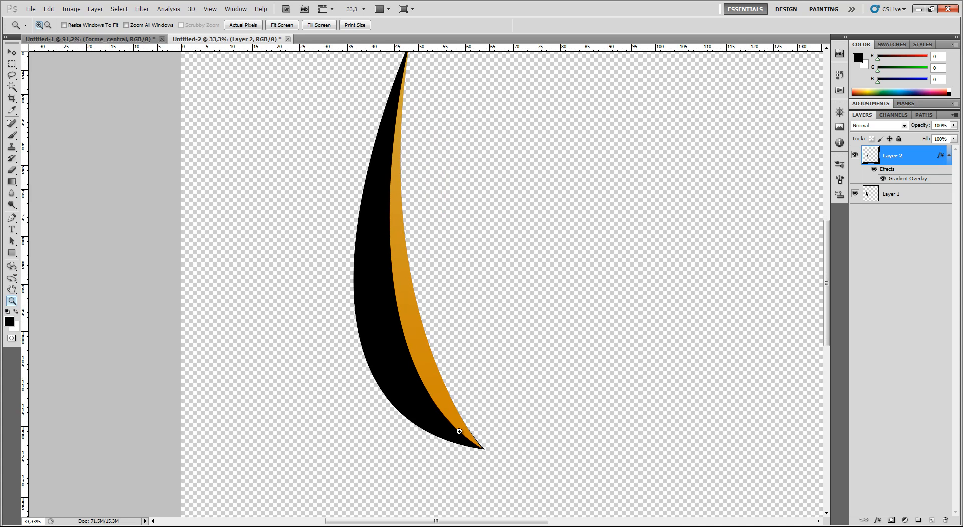
{"action": "left_click", "coordinate": [459, 430]}
{"action": "left_click", "coordinate": [460, 430]}
{"action": "left_click", "coordinate": [460, 429]}
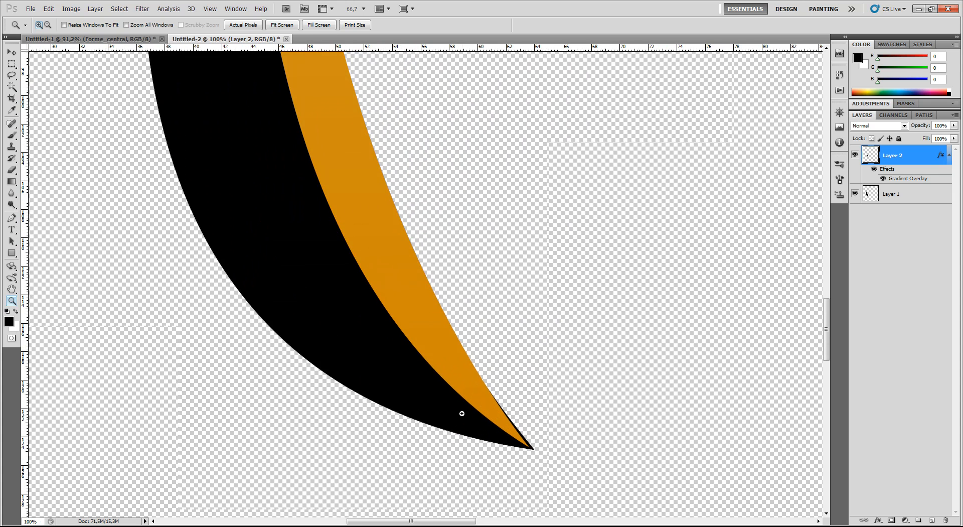
{"action": "left_click", "coordinate": [462, 414]}
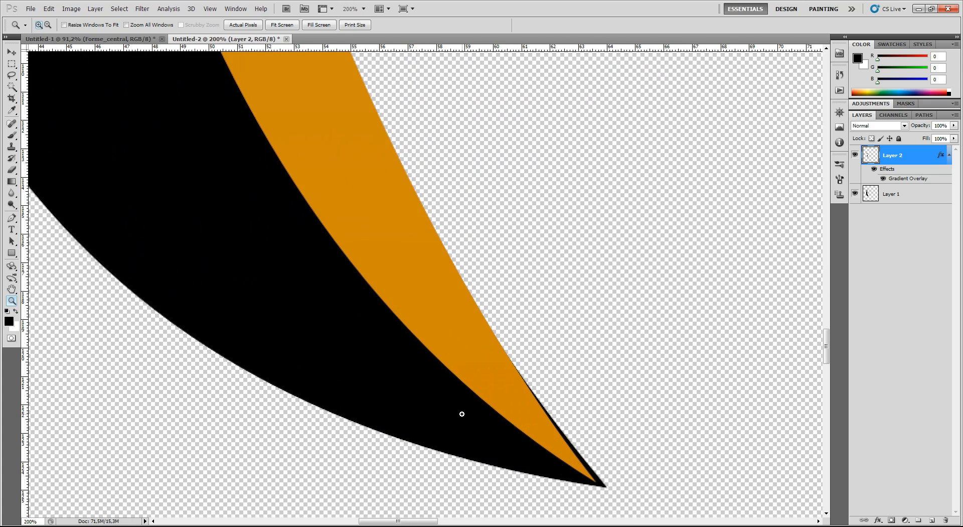
{"action": "left_click", "coordinate": [12, 217]}
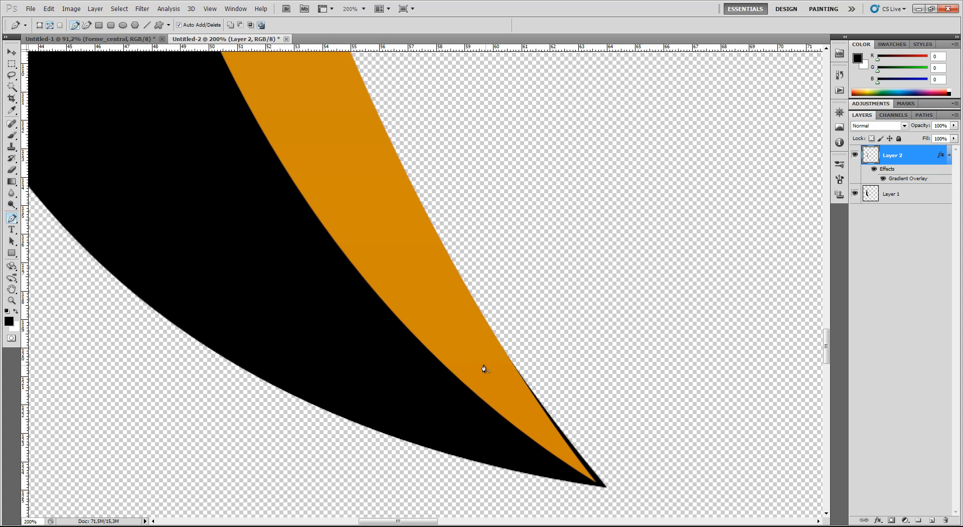
{"action": "left_click", "coordinate": [495, 327]}
{"action": "left_click", "coordinate": [901, 197]}
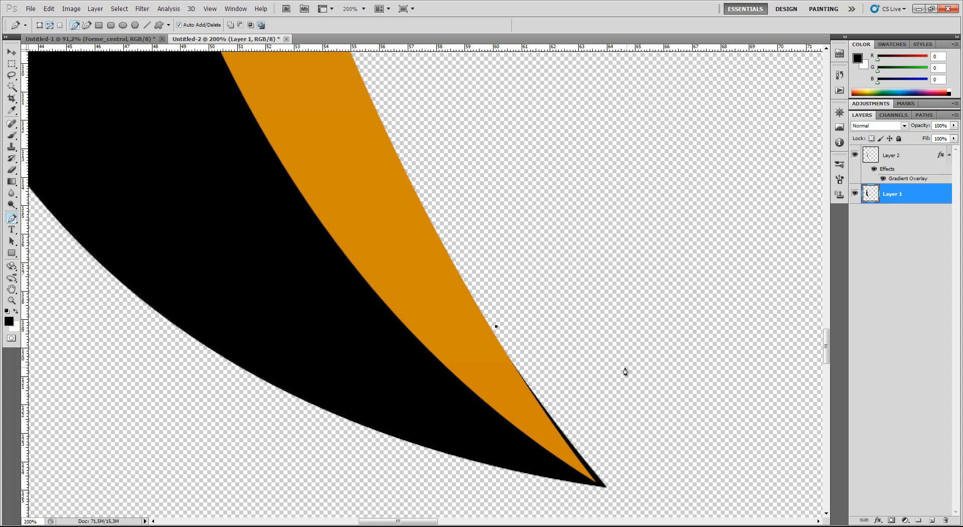
{"action": "left_click", "coordinate": [590, 480]}
{"action": "left_click_drag", "start_coordinate": [496, 326], "coordinate": [452, 290]}
{"action": "left_click_drag", "start_coordinate": [512, 265], "coordinate": [689, 406]}
{"action": "left_click", "coordinate": [712, 305]}
{"action": "left_click", "coordinate": [622, 150]}
{"action": "left_click", "coordinate": [486, 124]}
{"action": "left_click", "coordinate": [452, 132]}
Step: Make a selection from the path, delete the protruding black sliver from Layer 1, and deselect
{"action": "right_click", "coordinate": [582, 202]}
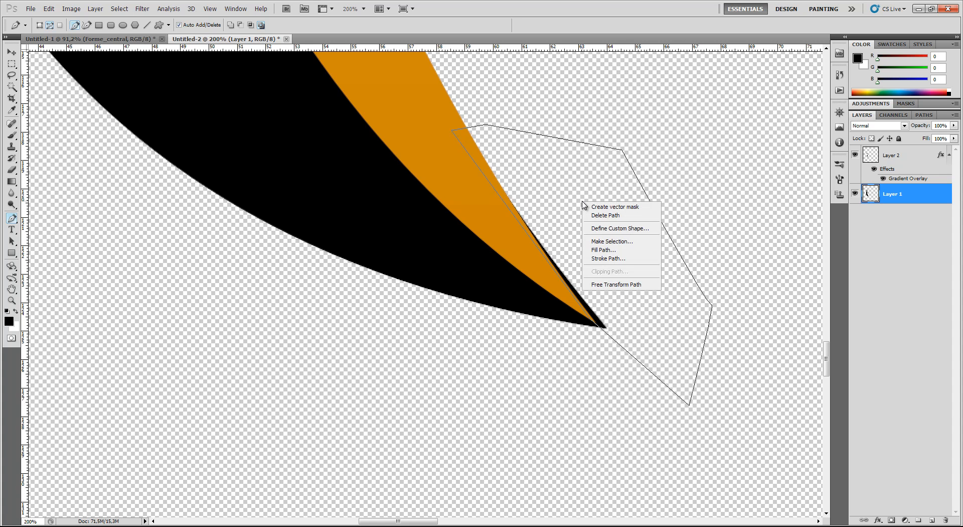
{"action": "left_click", "coordinate": [602, 241]}
{"action": "left_click", "coordinate": [533, 161]}
{"action": "key", "text": "ctrl+d"}
{"action": "scroll", "coordinate": [583, 150], "scroll_direction": "up", "scroll_amount": 4}
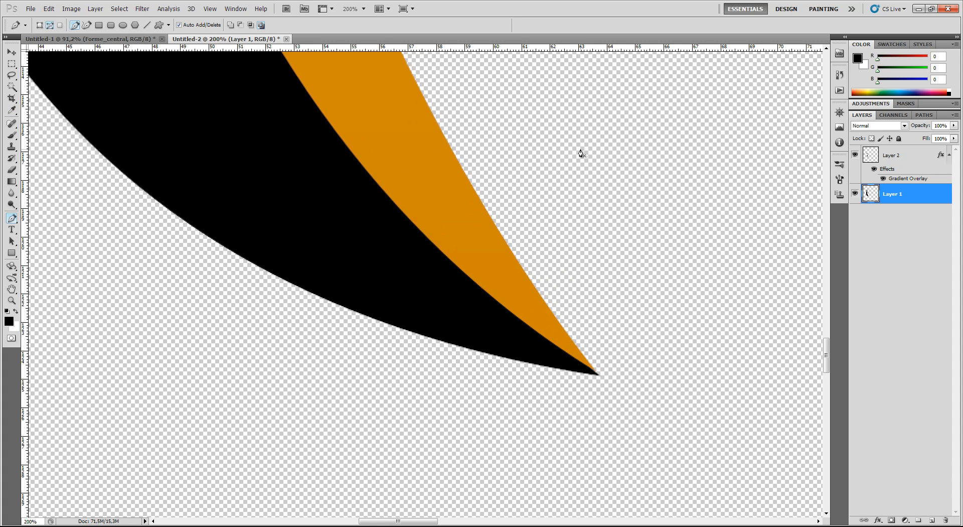
Step: Add a Gradient Overlay to Layer 1 using the bright orange preset gradient
{"action": "key", "text": "z"}
{"action": "right_click", "coordinate": [415, 144]}
{"action": "left_click", "coordinate": [415, 145]}
{"action": "left_click_drag", "start_coordinate": [270, 138], "coordinate": [385, 403]}
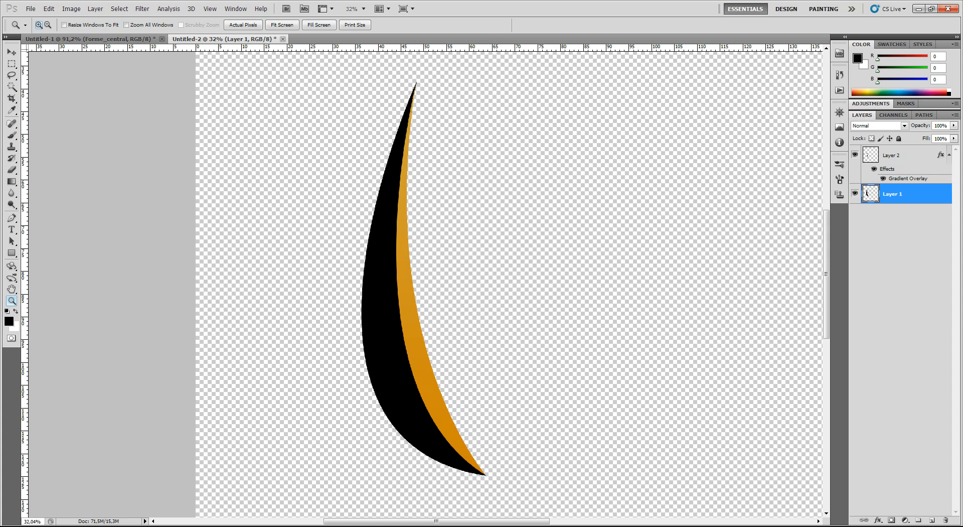
{"action": "double_click", "coordinate": [936, 200]}
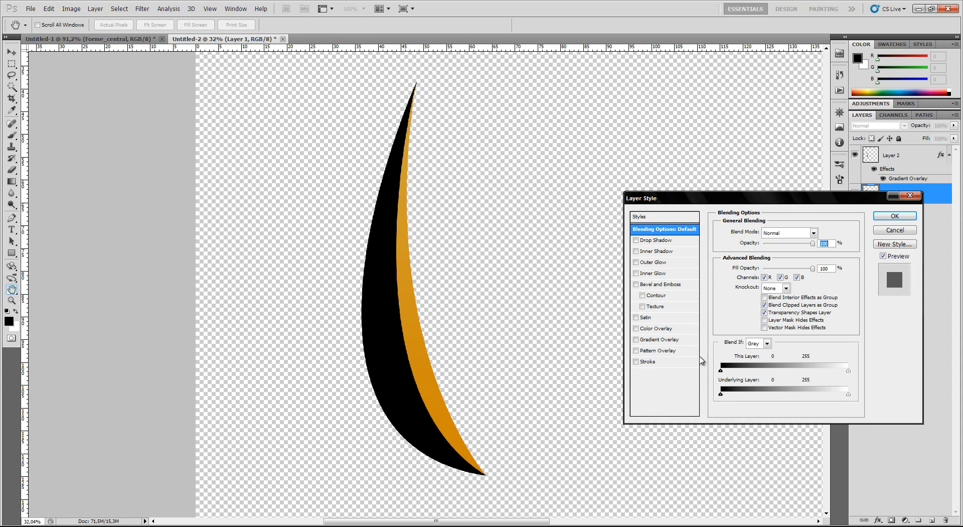
{"action": "left_click", "coordinate": [668, 342]}
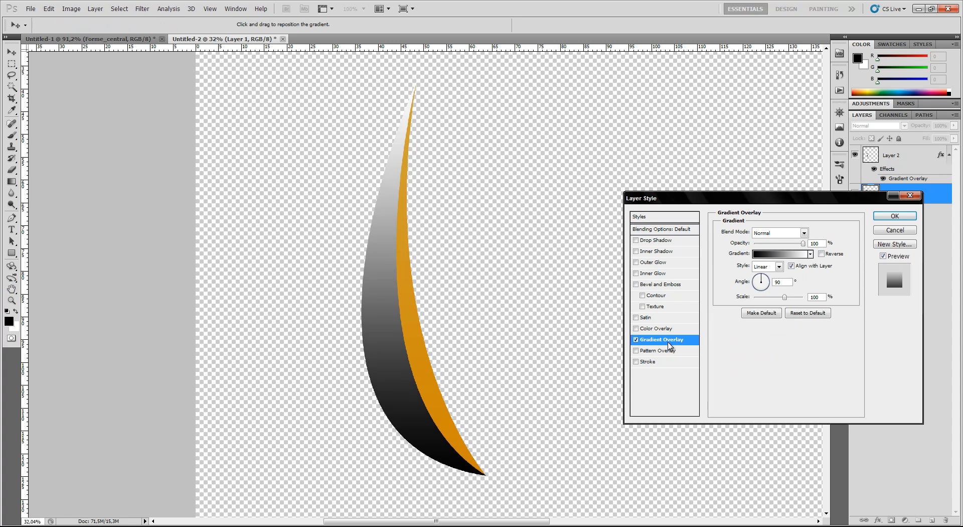
{"action": "left_click", "coordinate": [810, 255]}
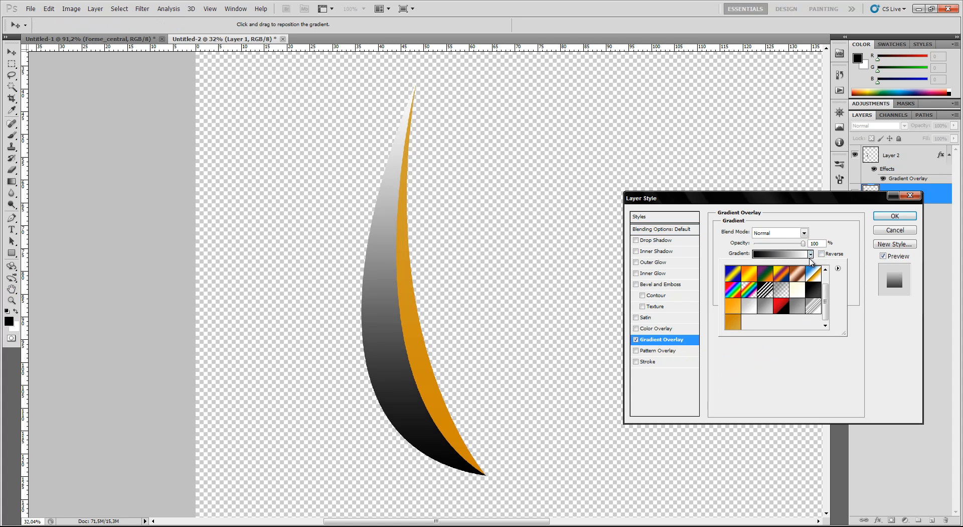
{"action": "left_click", "coordinate": [733, 313]}
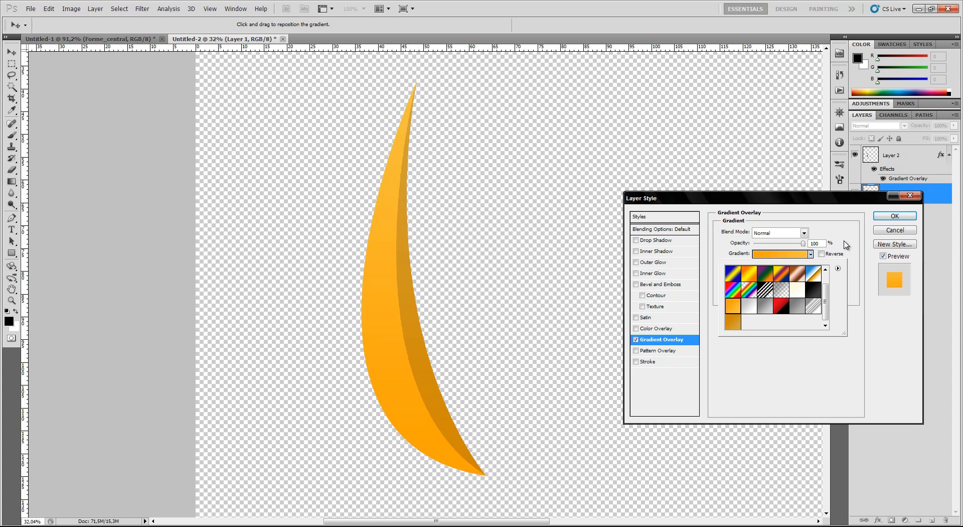
{"action": "left_click", "coordinate": [895, 216]}
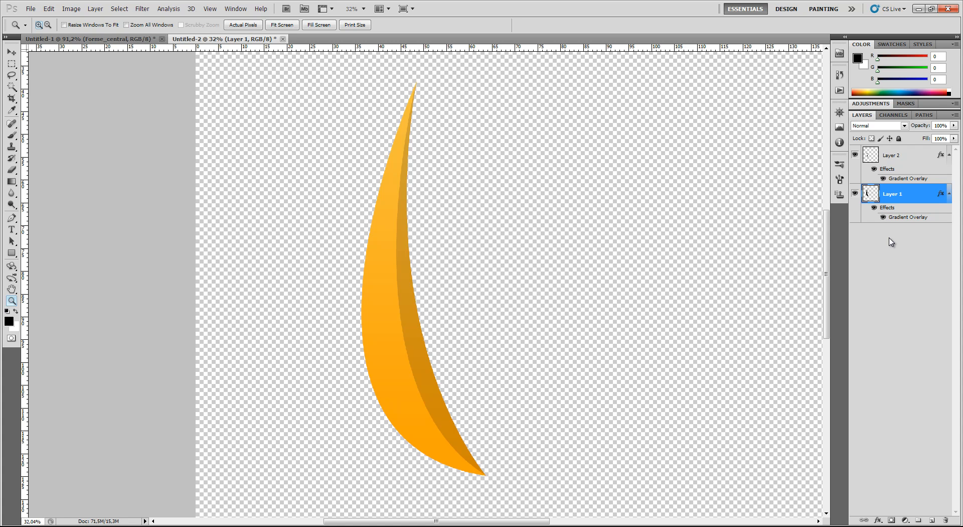
Step: Add an Inner Shadow to Layer 1 with a distance of 0 px and a size of 175 px
{"action": "double_click", "coordinate": [914, 201]}
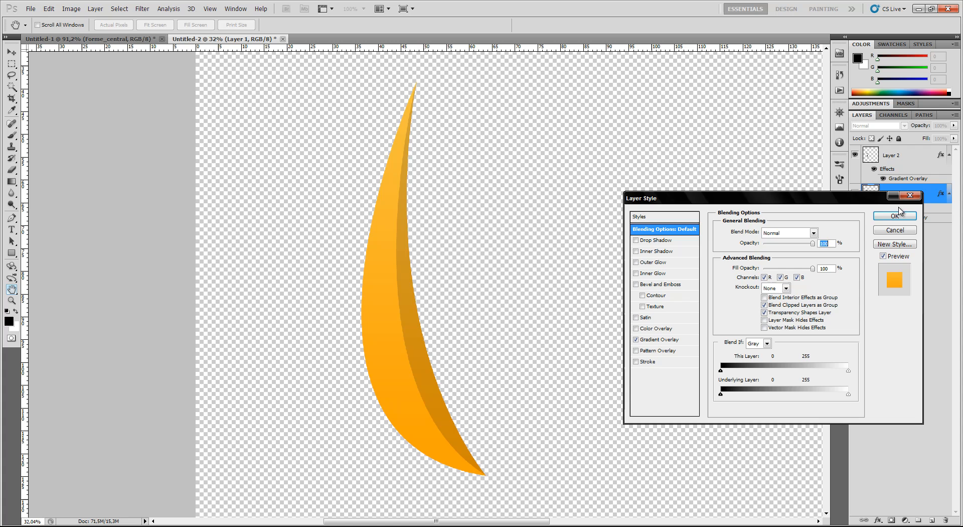
{"action": "left_click", "coordinate": [660, 252]}
{"action": "double_click", "coordinate": [817, 273]}
{"action": "type", "text": "0"}
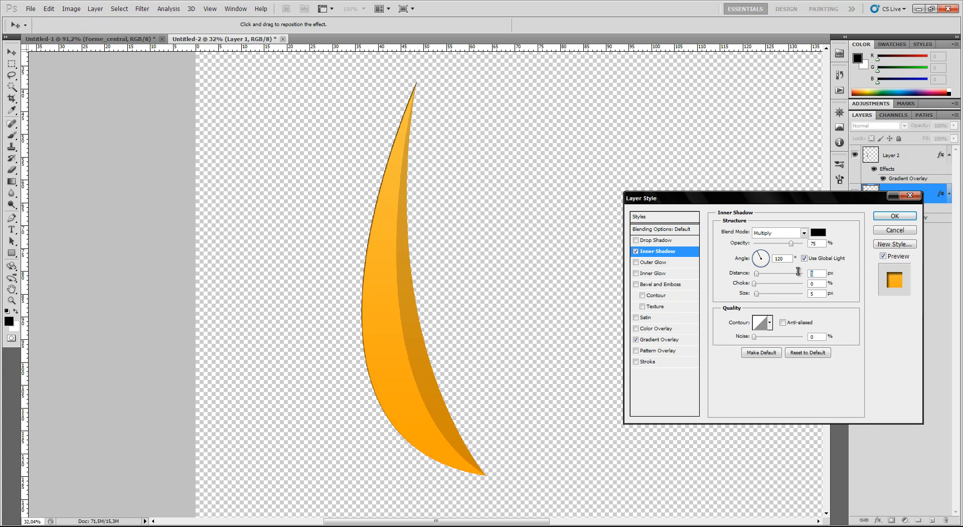
{"action": "key", "text": "Tab"}
{"action": "key", "text": "Tab"}
{"action": "type", "text": "175"}
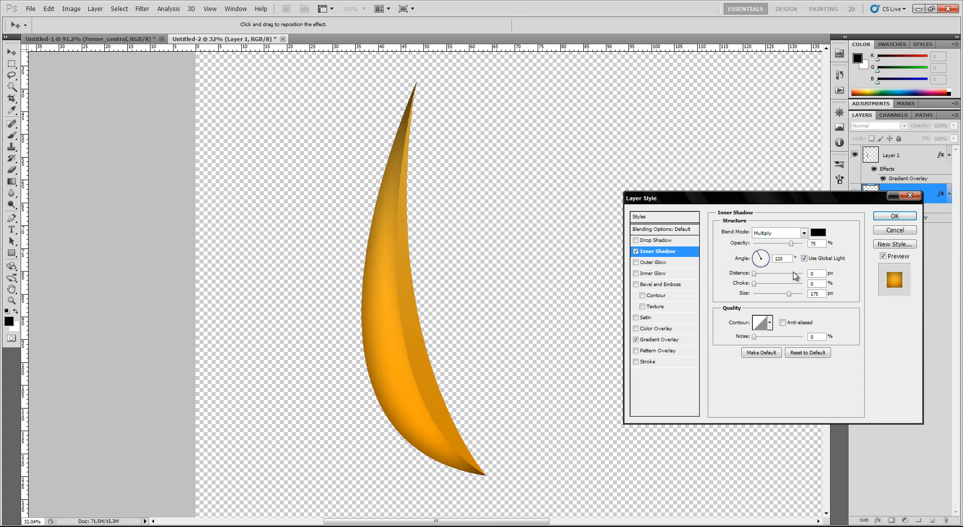
Step: Set the opacity of Layer 1's inner shadow to 15% and apply the layer style
{"action": "double_click", "coordinate": [816, 243]}
{"action": "key", "text": "BackSpace"}
{"action": "type", "text": "25"}
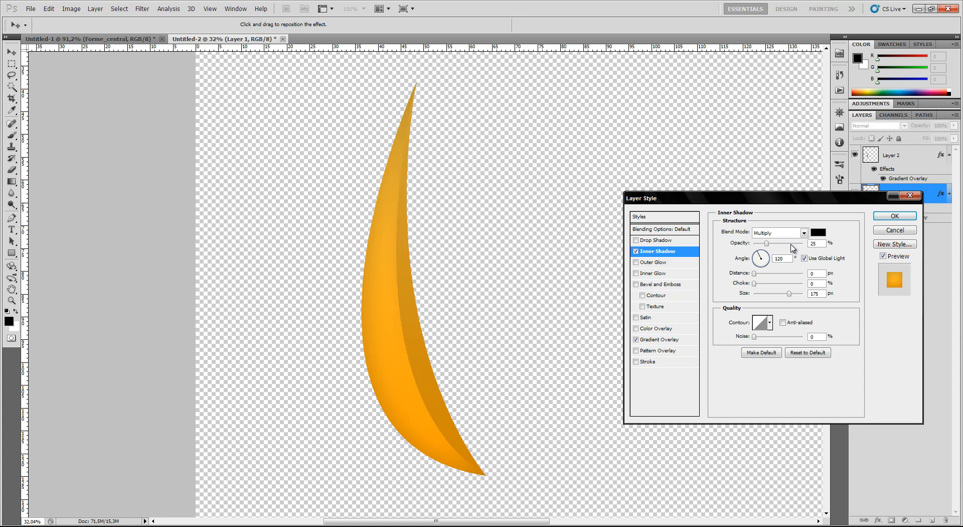
{"action": "key", "text": "BackSpace"}
{"action": "key", "text": "BackSpace"}
{"action": "type", "text": "15"}
{"action": "key", "text": "Return"}
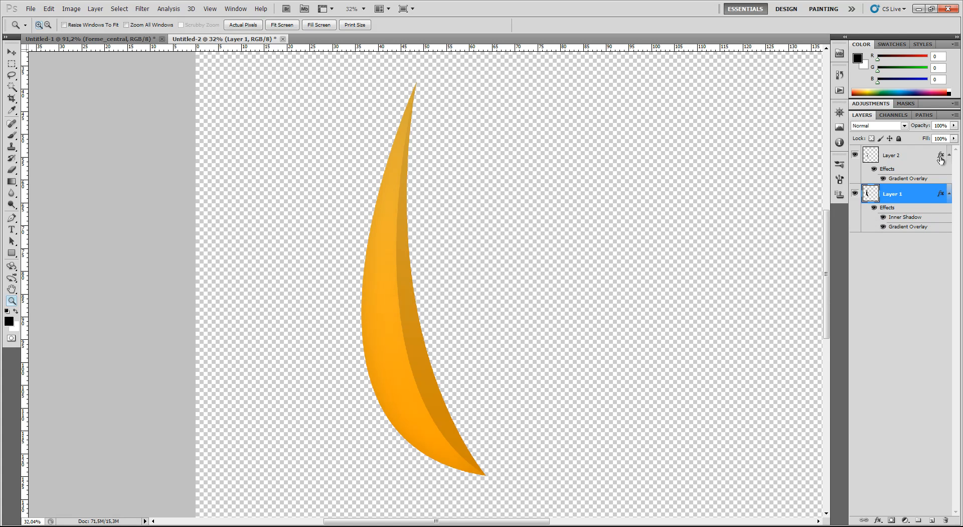
Step: Add an Inner Shadow to Layer 2 with a distance of 0 px and a size of 75 px
{"action": "double_click", "coordinate": [921, 161]}
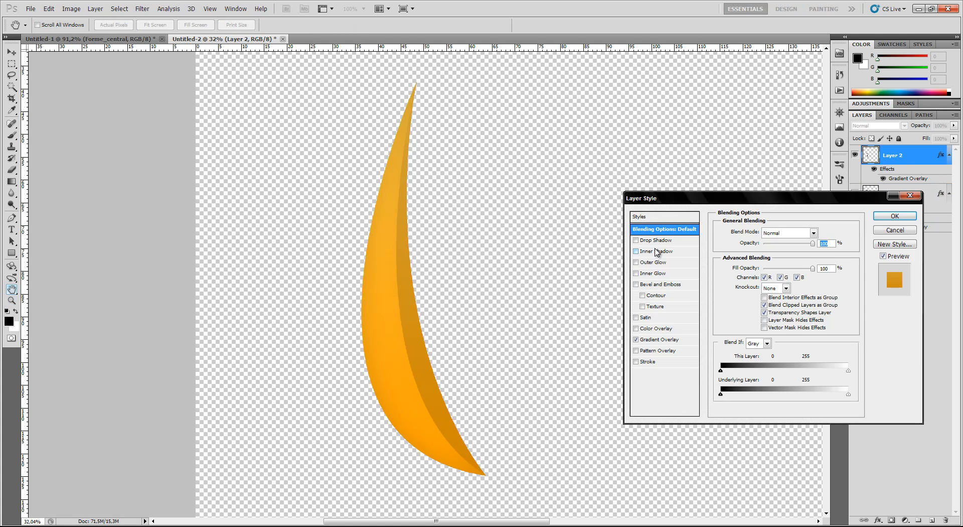
{"action": "left_click", "coordinate": [656, 241]}
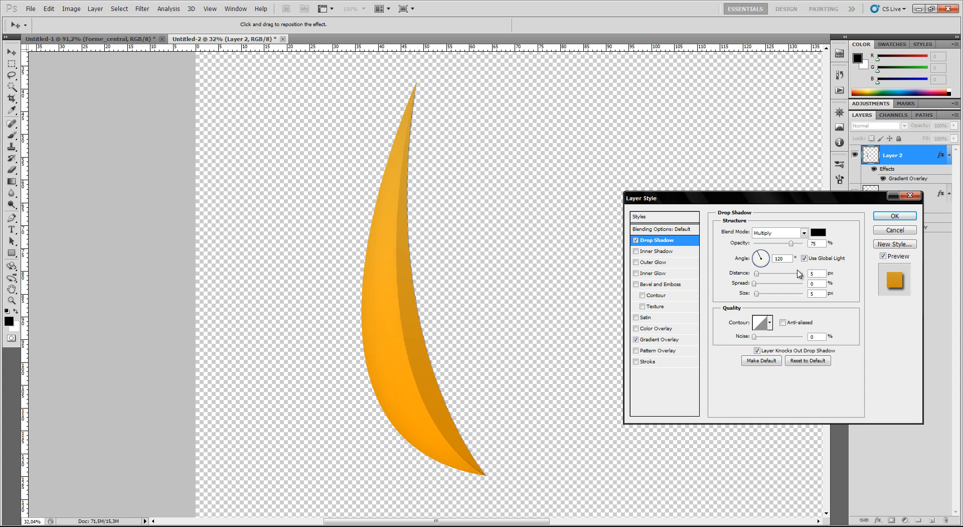
{"action": "left_click", "coordinate": [636, 240]}
{"action": "left_click", "coordinate": [647, 251]}
{"action": "left_click_drag", "start_coordinate": [815, 272], "coordinate": [804, 274]}
{"action": "type", "text": "0"}
{"action": "key", "text": "Tab"}
{"action": "key", "text": "Tab"}
{"action": "type", "text": "2"}
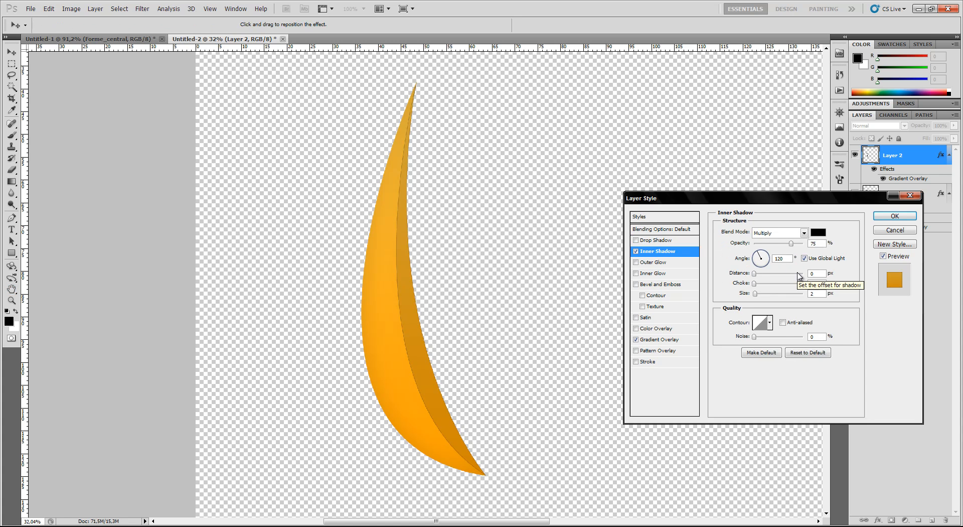
{"action": "key", "text": "BackSpace"}
{"action": "type", "text": "7"}
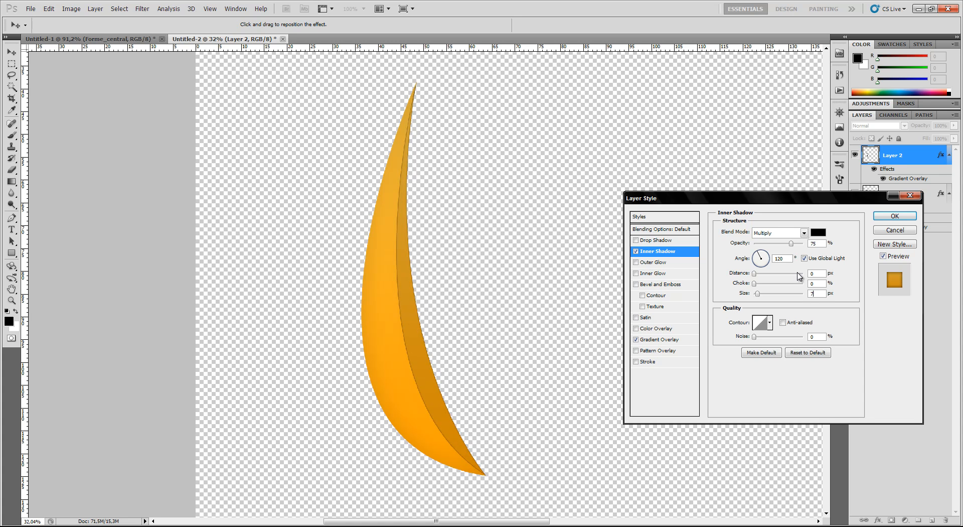
{"action": "type", "text": "5"}
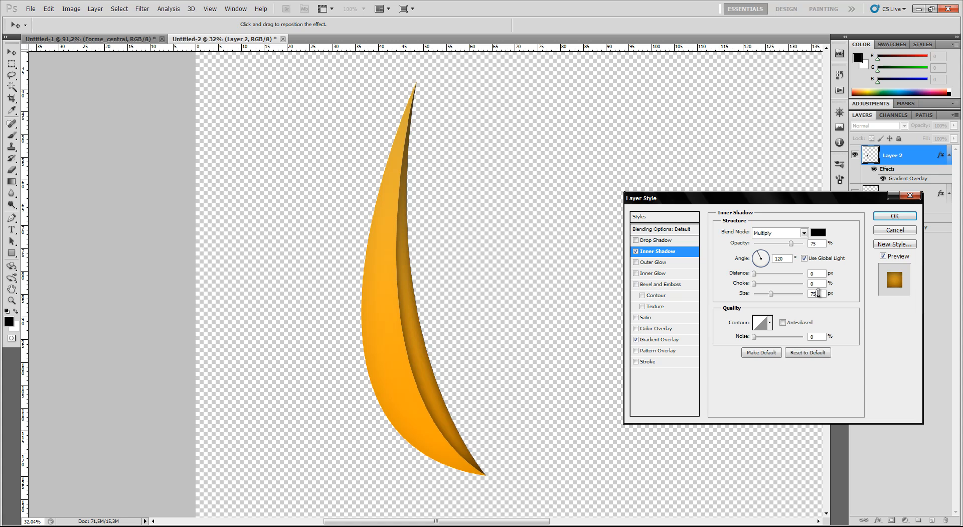
Step: Set the opacity of Layer 2's inner shadow to 15% and apply the layer style
{"action": "left_click_drag", "start_coordinate": [821, 243], "coordinate": [808, 244]}
{"action": "type", "text": "15"}
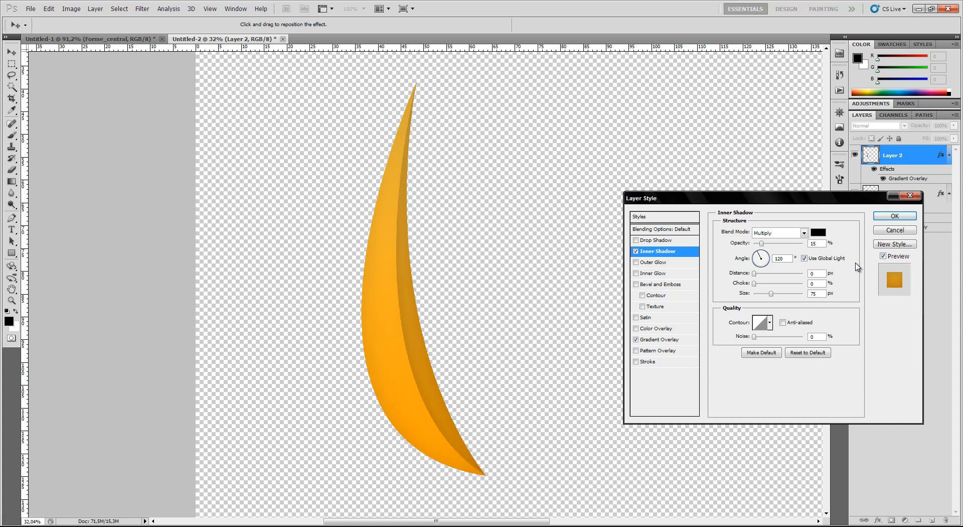
{"action": "key", "text": "Return"}
{"action": "key", "text": "z"}
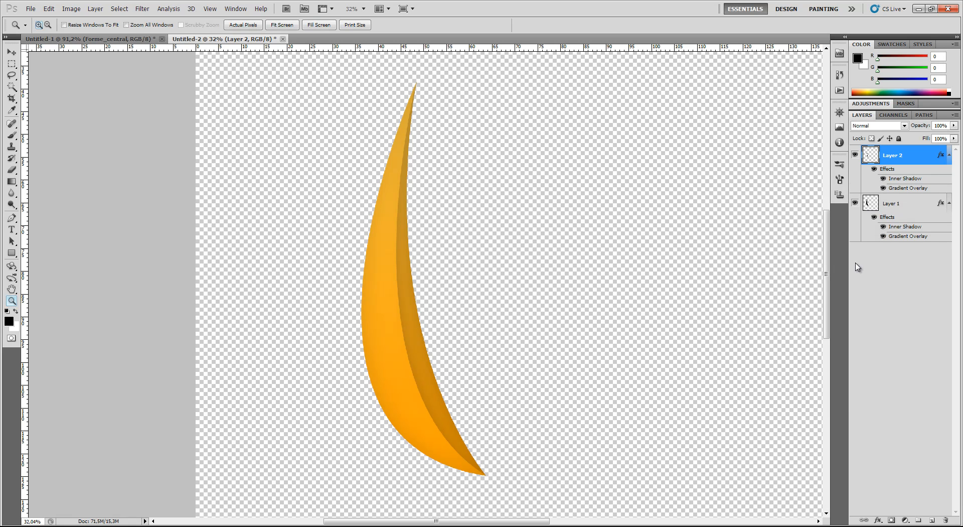
{"action": "double_click", "coordinate": [908, 200]}
{"action": "left_click", "coordinate": [654, 240]}
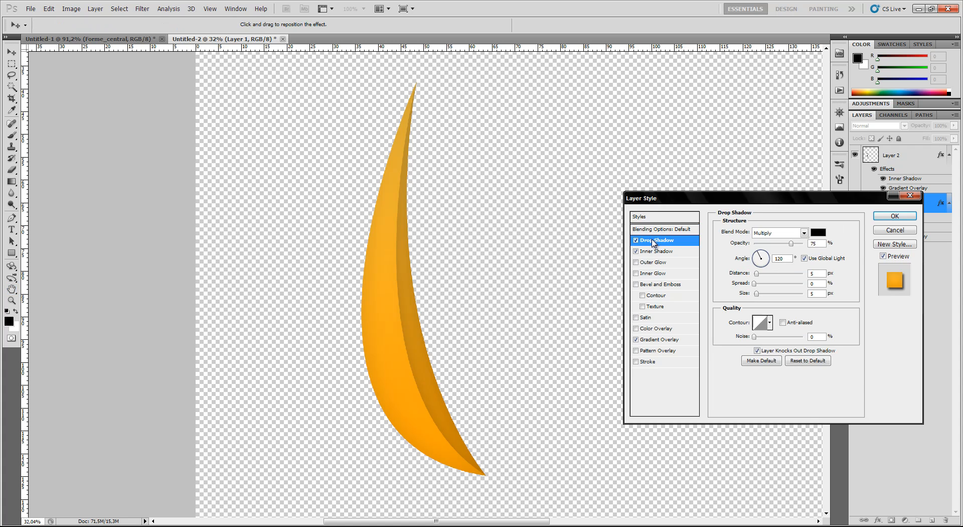
{"action": "left_click", "coordinate": [898, 230]}
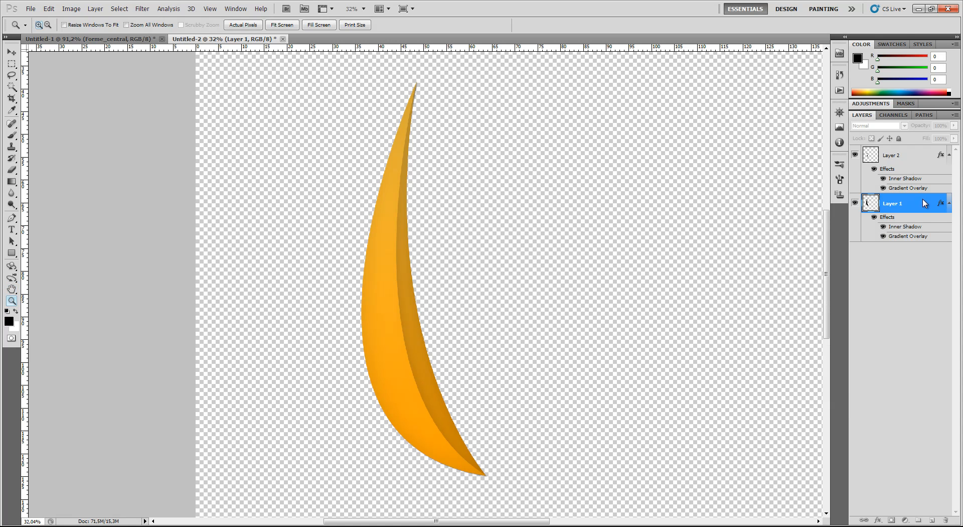
{"action": "left_click", "coordinate": [872, 205], "text": "ctrl"}
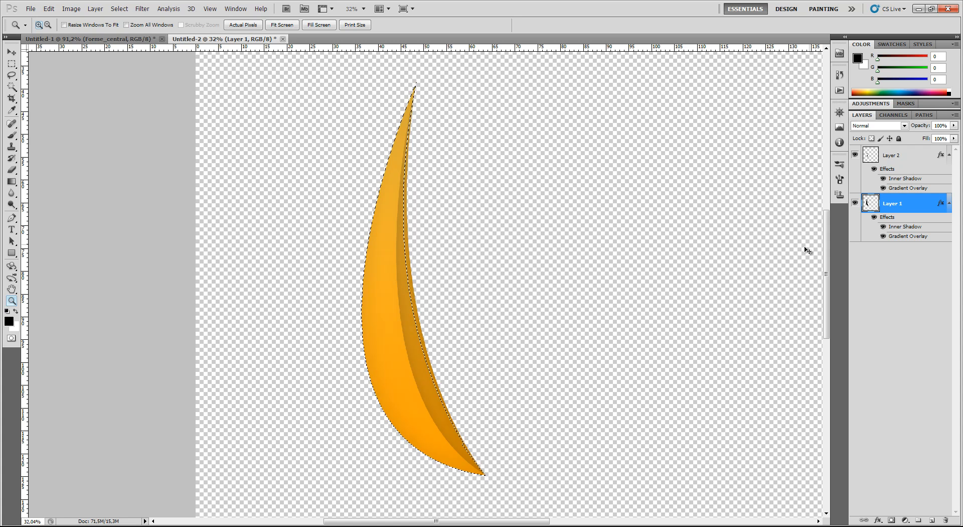
{"action": "key", "text": "ctrl+d"}
Step: Add a Drop Shadow to Layer 1 with a distance of 0 px and a size of 155 px, and apply the style
{"action": "double_click", "coordinate": [919, 210]}
{"action": "left_click", "coordinate": [647, 240]}
{"action": "left_click_drag", "start_coordinate": [821, 275], "coordinate": [788, 275]}
{"action": "type", "text": "0"}
{"action": "key", "text": "Tab"}
{"action": "key", "text": "Tab"}
{"action": "type", "text": "15"}
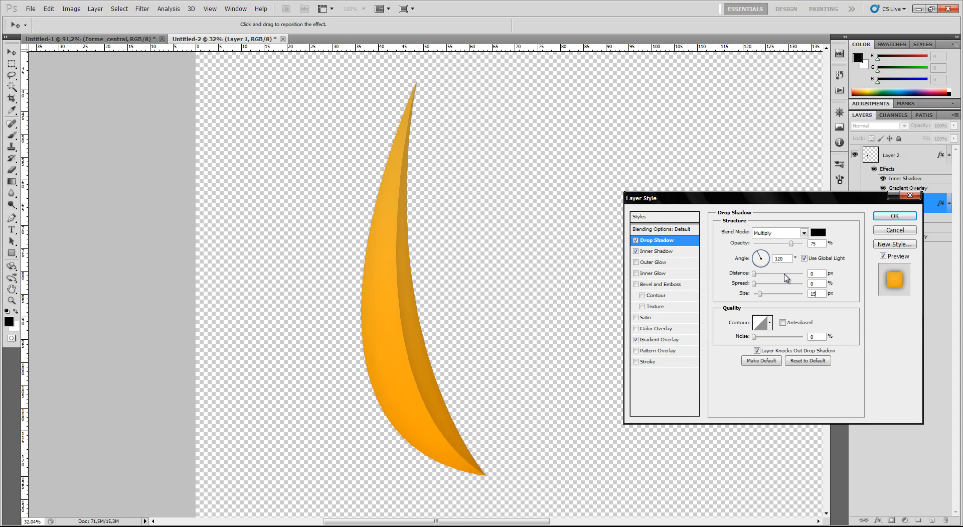
{"action": "type", "text": "5"}
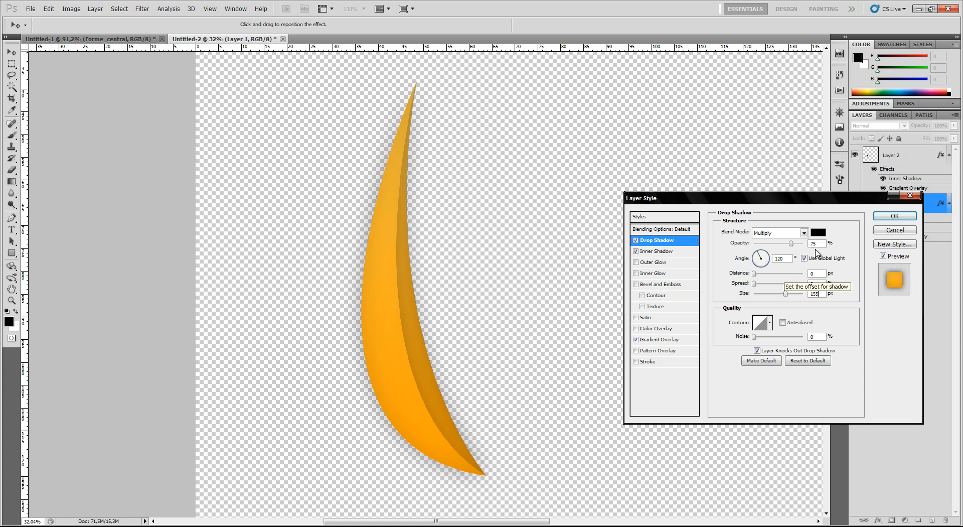
{"action": "left_click", "coordinate": [894, 216]}
{"action": "key", "text": "z"}
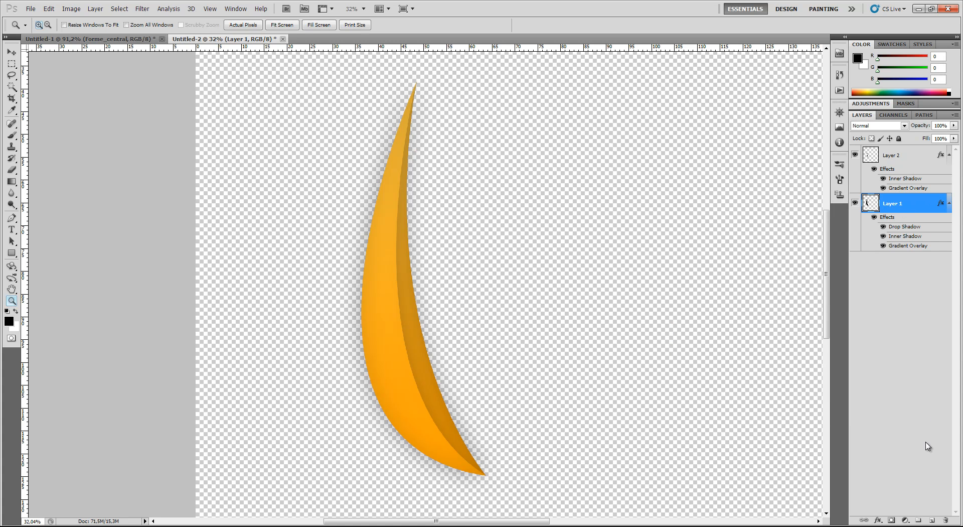
Step: Duplicate Layer 1 and turn off the copy's Drop Shadow, Inner Shadow and Gradient Overlay effects
{"action": "key", "text": "ctrl+j"}
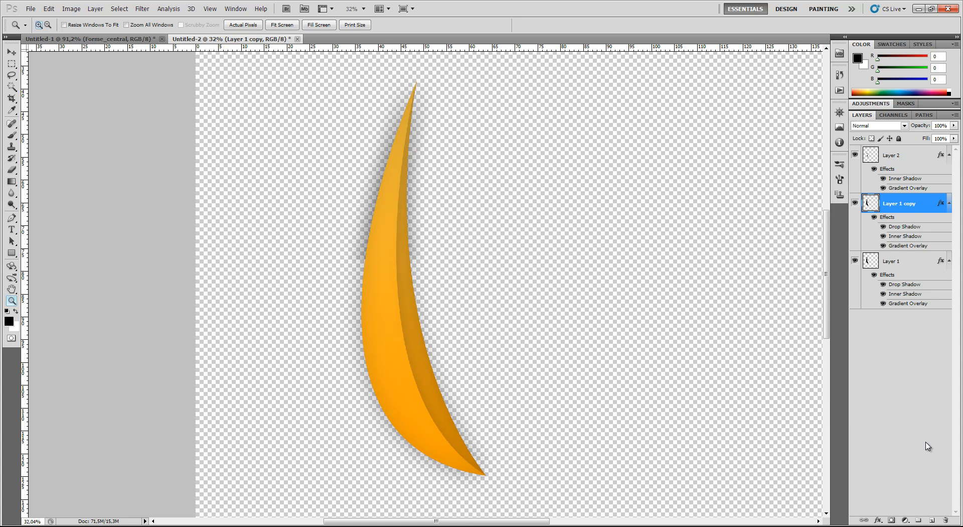
{"action": "double_click", "coordinate": [927, 208]}
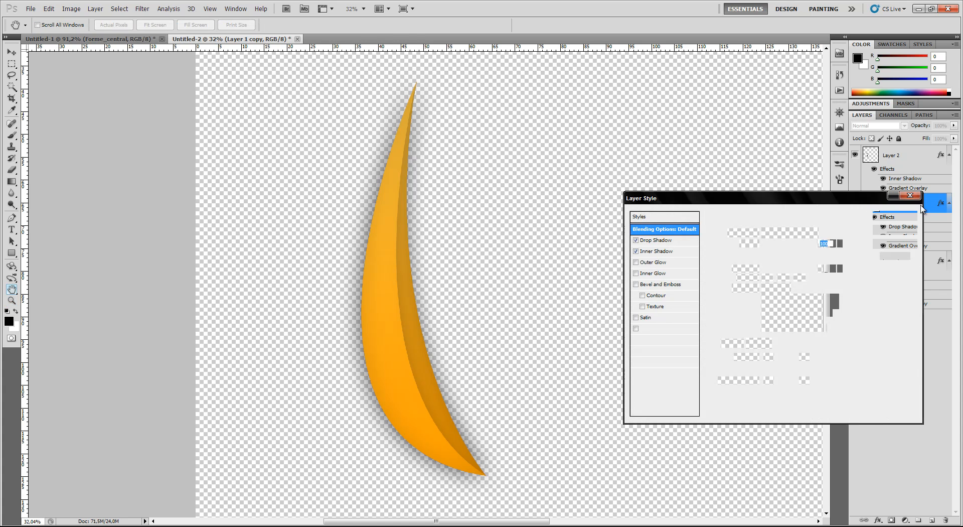
{"action": "left_click", "coordinate": [636, 240]}
{"action": "left_click", "coordinate": [636, 251]}
{"action": "left_click", "coordinate": [636, 339]}
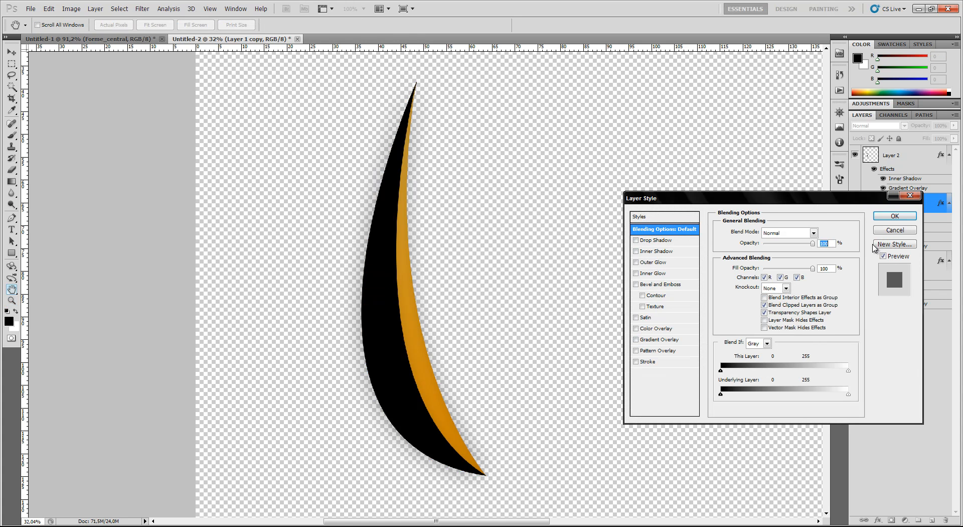
{"action": "left_click", "coordinate": [894, 215]}
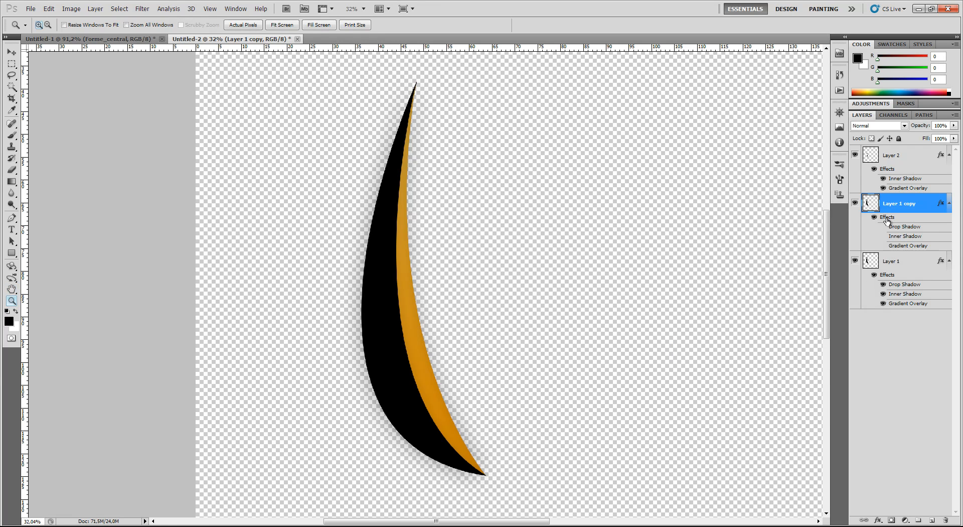
Step: Duplicate Layer 2 and merge the duplicate with Layer 1 copy into one layer
{"action": "left_click", "coordinate": [906, 166]}
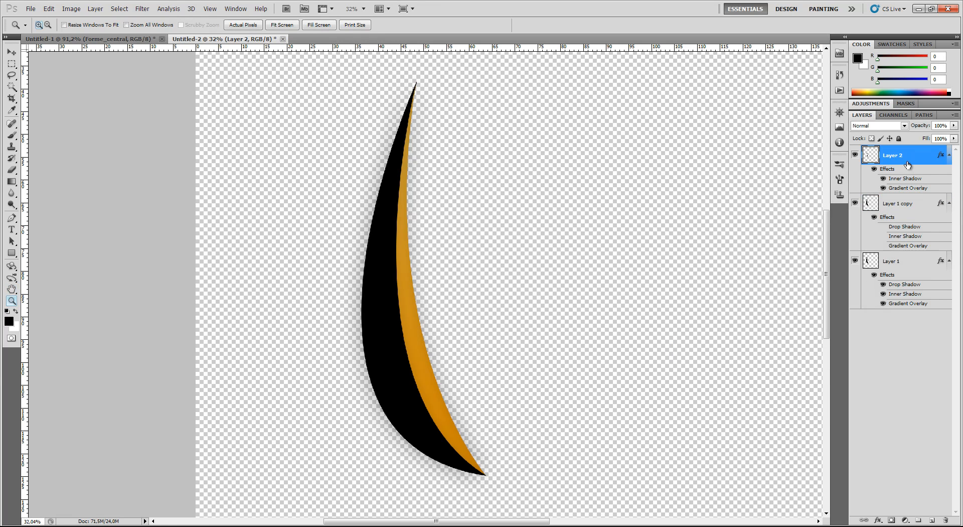
{"action": "key", "text": "ctrl+j"}
{"action": "left_click_drag", "start_coordinate": [895, 172], "coordinate": [918, 250]}
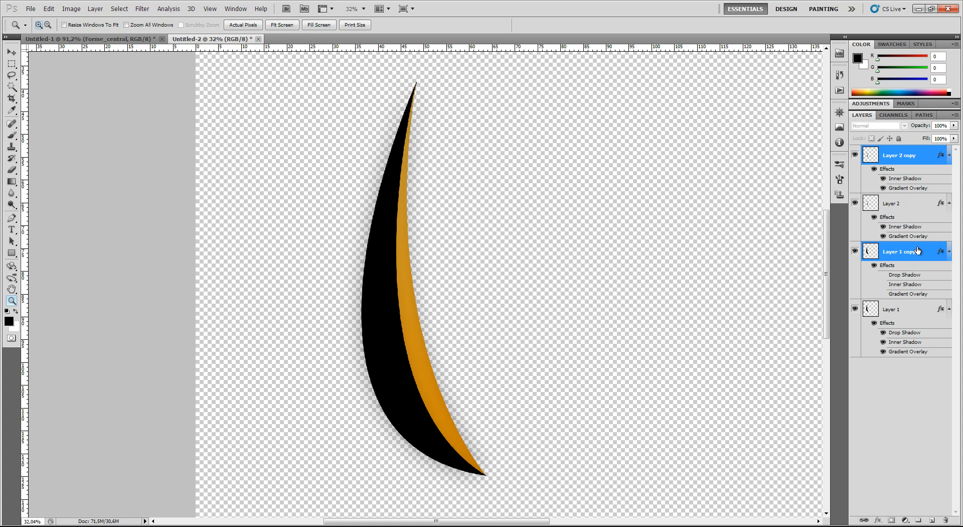
Step: Add a black (#000000) Color Overlay to the merged Layer 2 copy
{"action": "double_click", "coordinate": [934, 157]}
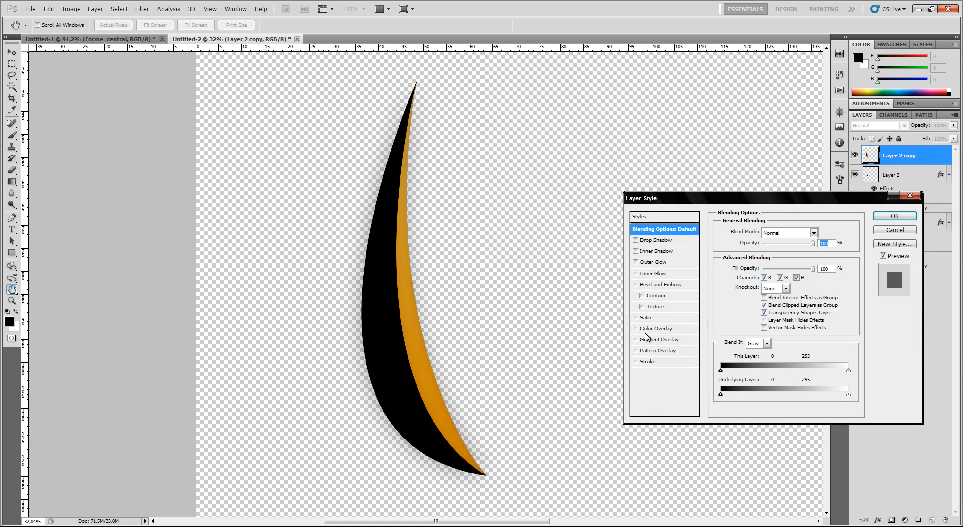
{"action": "left_click", "coordinate": [647, 329]}
{"action": "left_click", "coordinate": [816, 234]}
{"action": "left_click", "coordinate": [497, 273]}
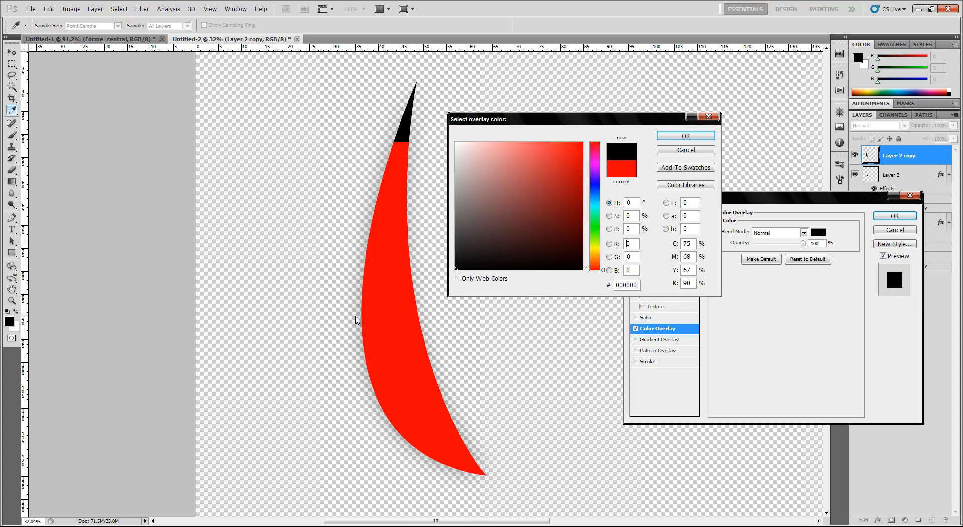
{"action": "left_click", "coordinate": [690, 134]}
{"action": "left_click", "coordinate": [895, 216]}
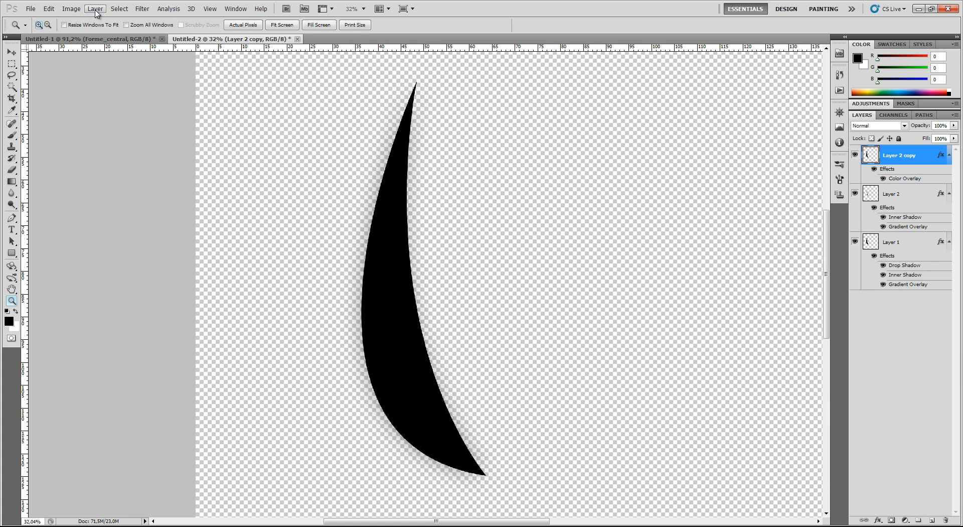
Step: Apply a Gaussian Blur with a radius of about 27 pixels to Layer 2 copy and move the layer below Layer 1
{"action": "left_click", "coordinate": [141, 9]}
{"action": "mouse_move", "coordinate": [209, 93]}
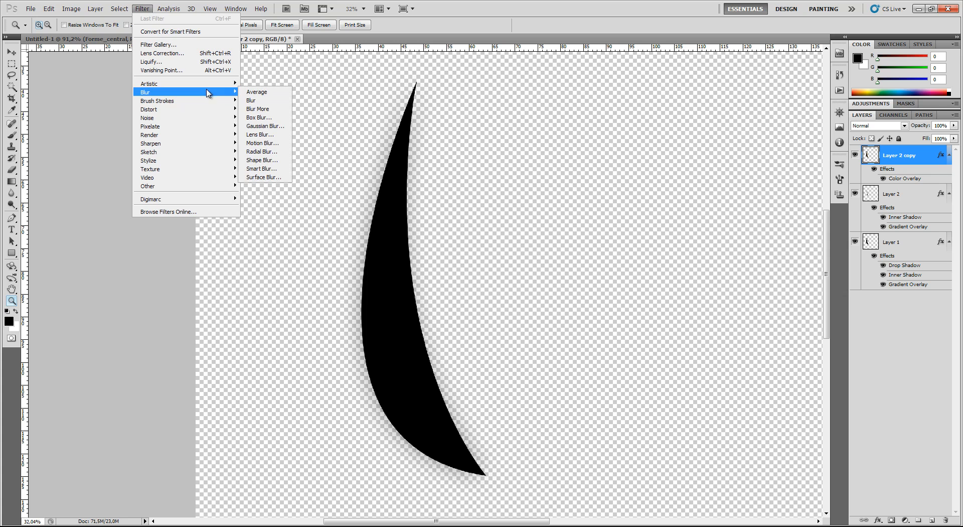
{"action": "left_click", "coordinate": [264, 126]}
{"action": "left_click_drag", "start_coordinate": [445, 276], "coordinate": [461, 277]}
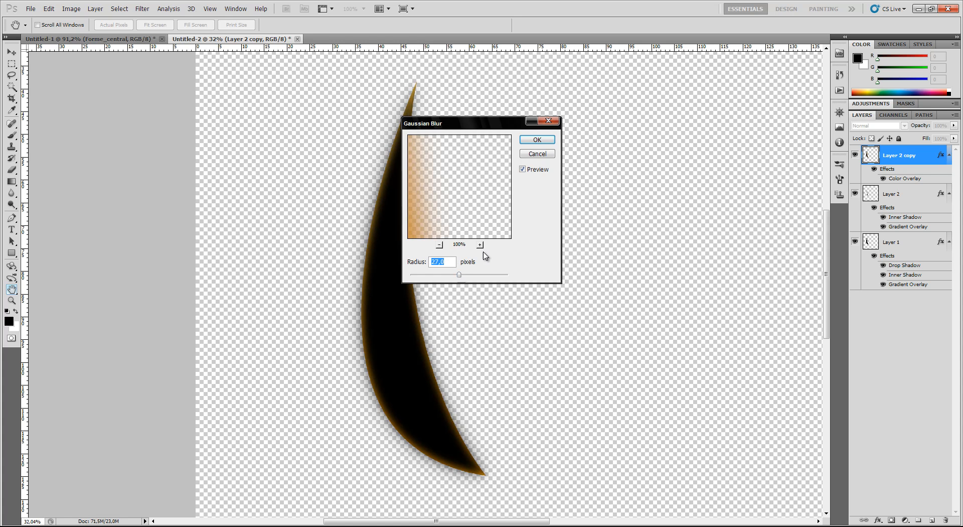
{"action": "left_click", "coordinate": [544, 141]}
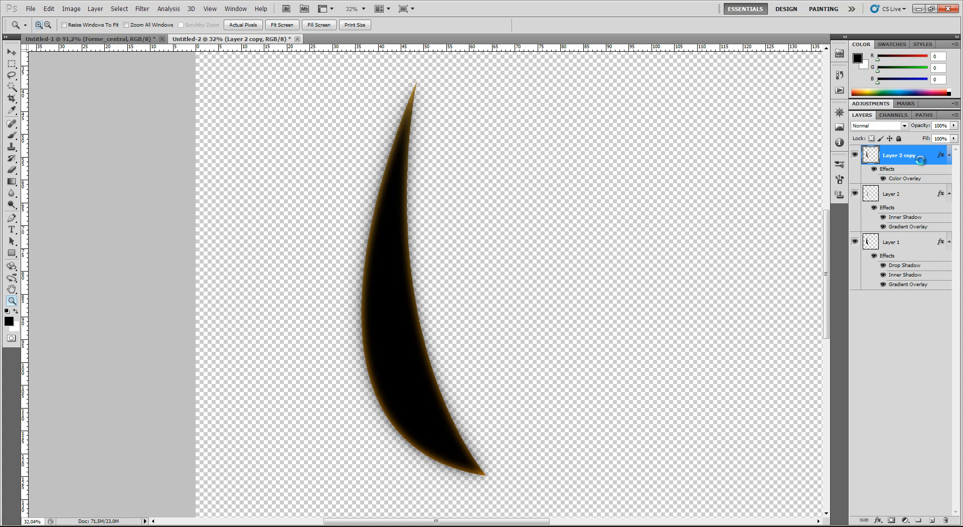
{"action": "left_click_drag", "start_coordinate": [936, 149], "coordinate": [918, 292]}
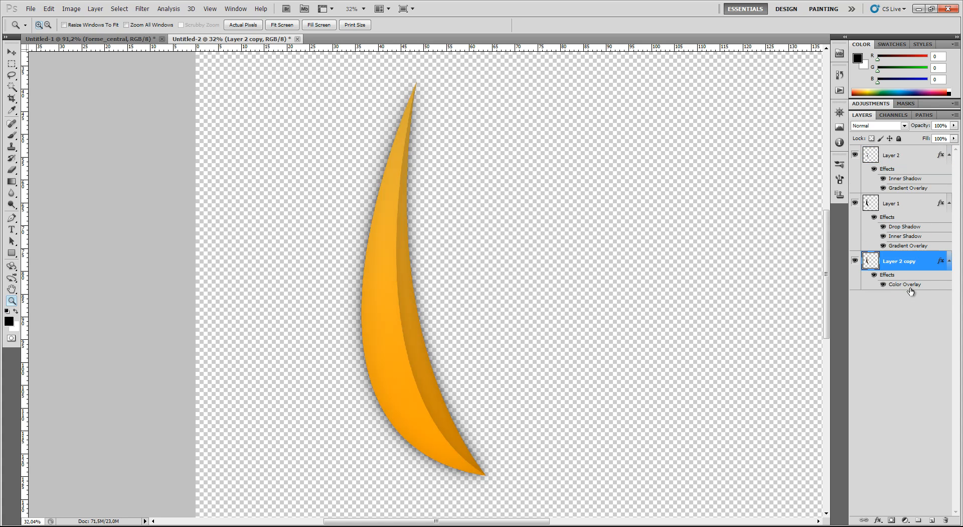